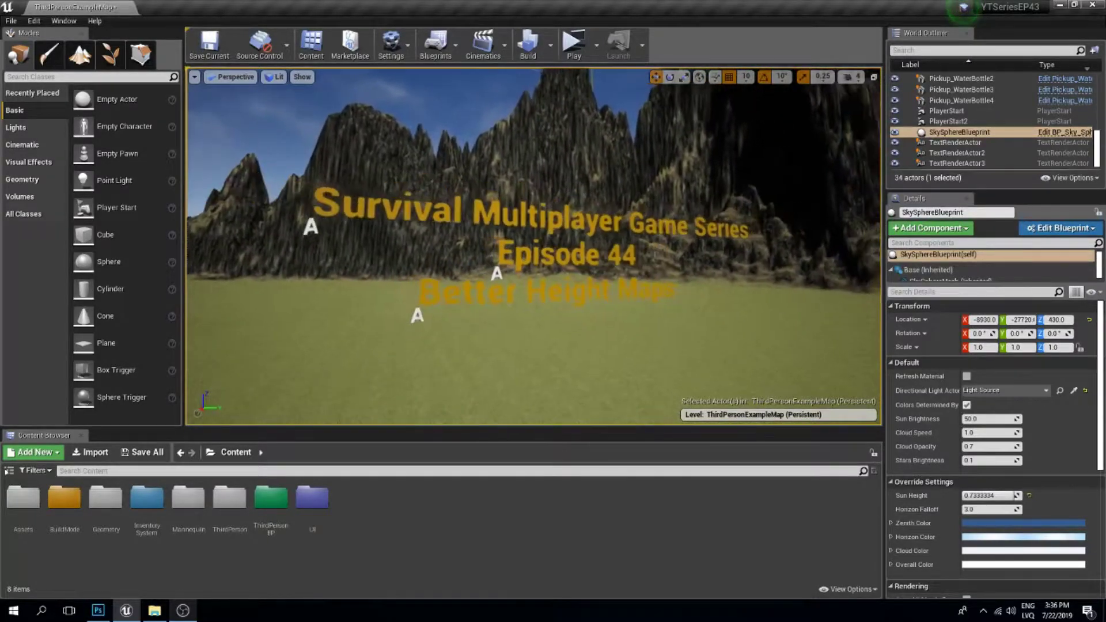
Examine the mountain terrain and ground around the episode title text in the level
key("w")
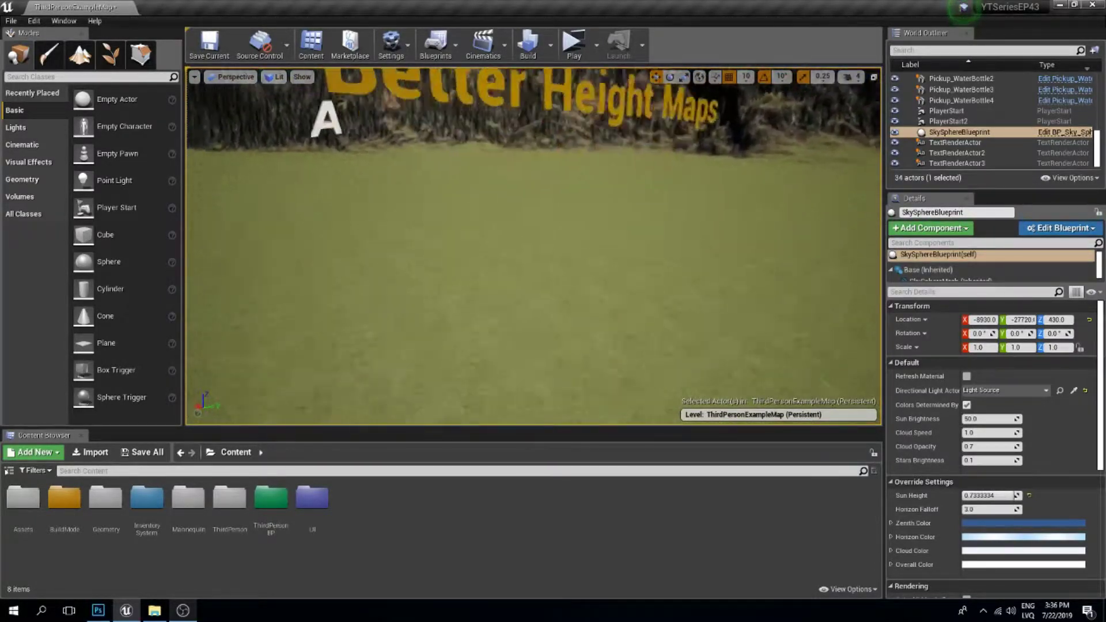
key("s")
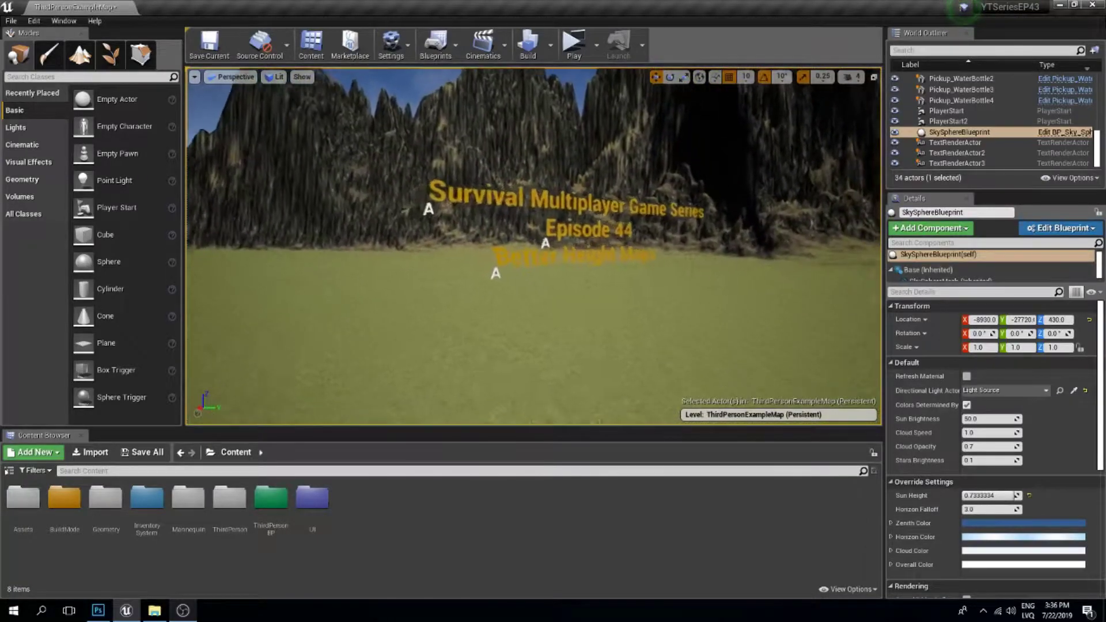
key("d")
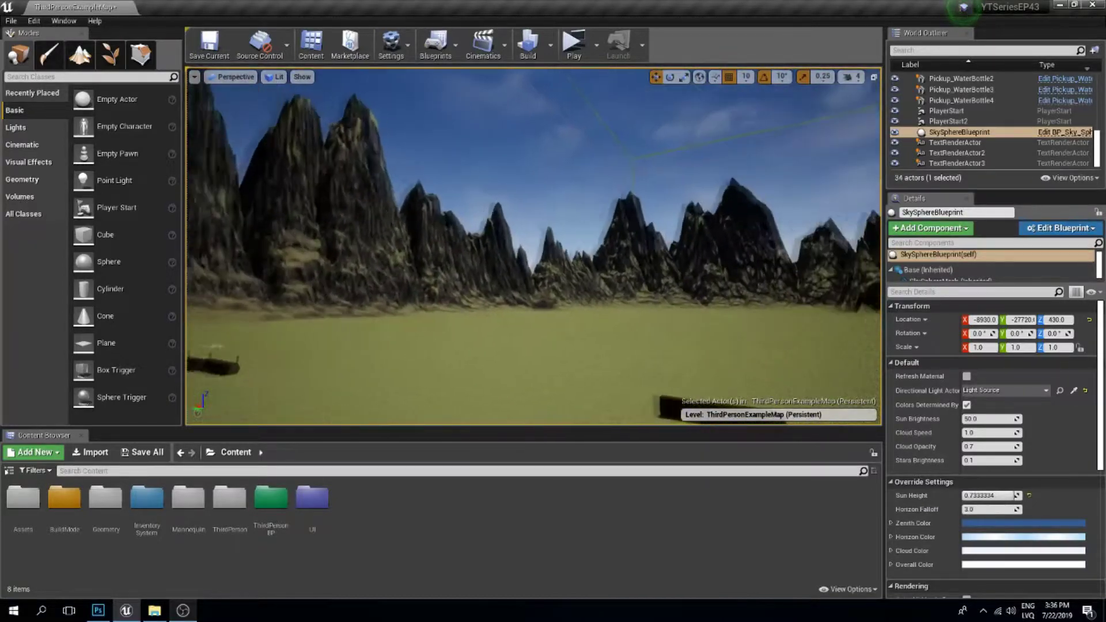
key("w")
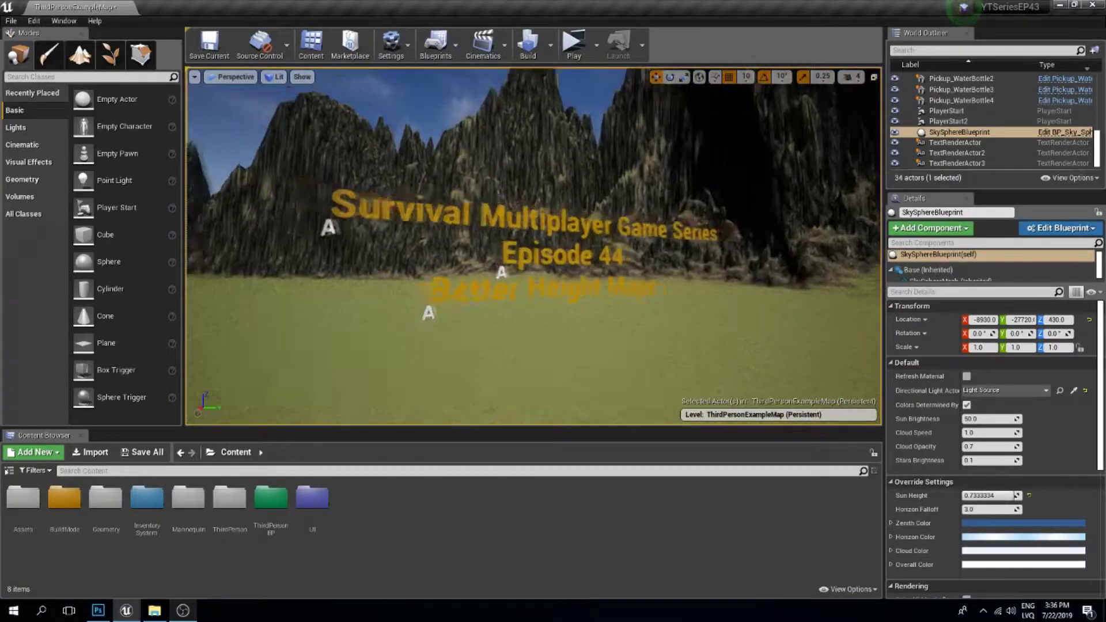
key("s")
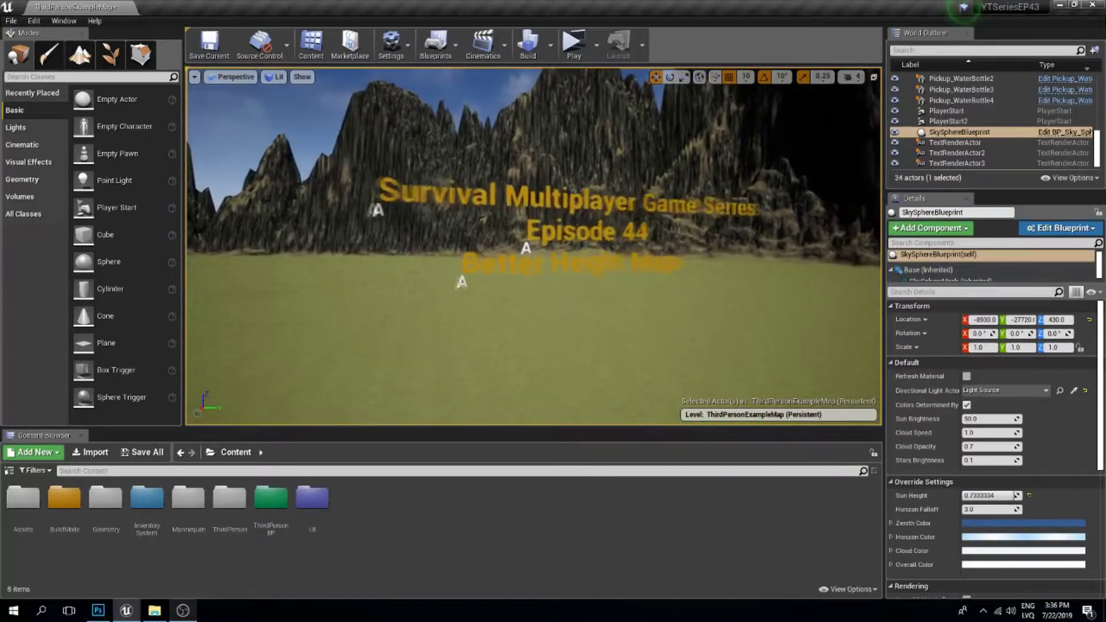
key("w")
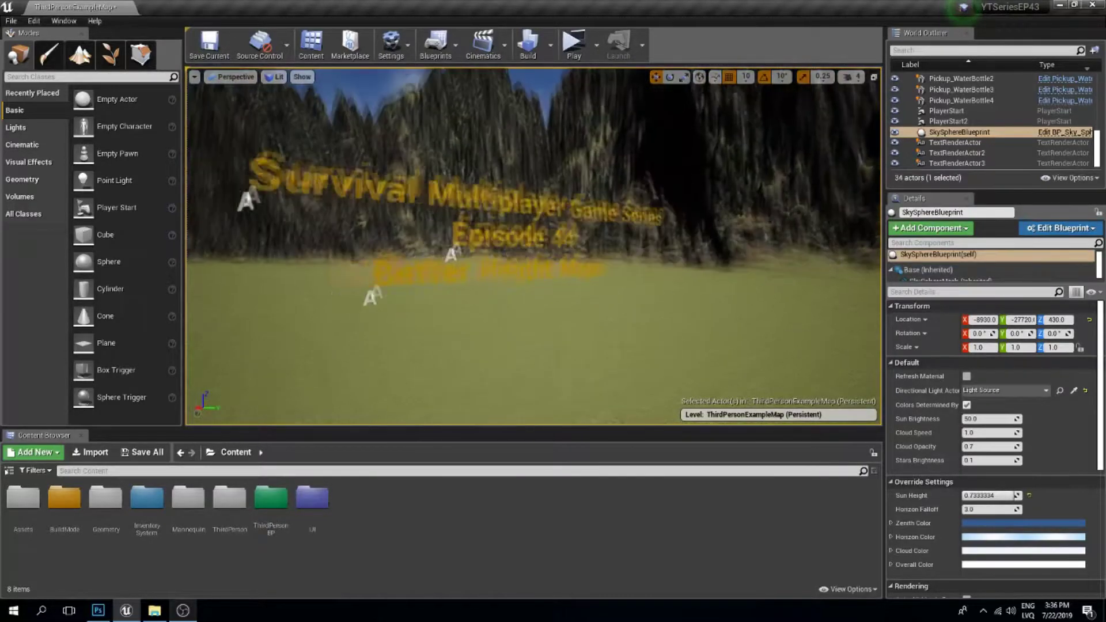
key("s")
key("w")
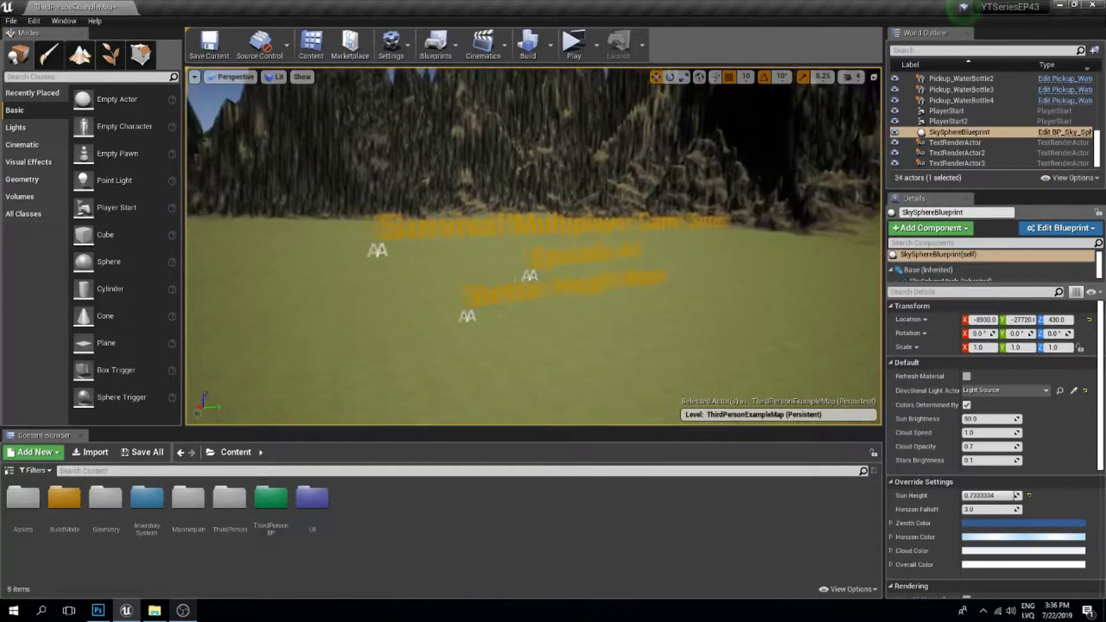
key("d")
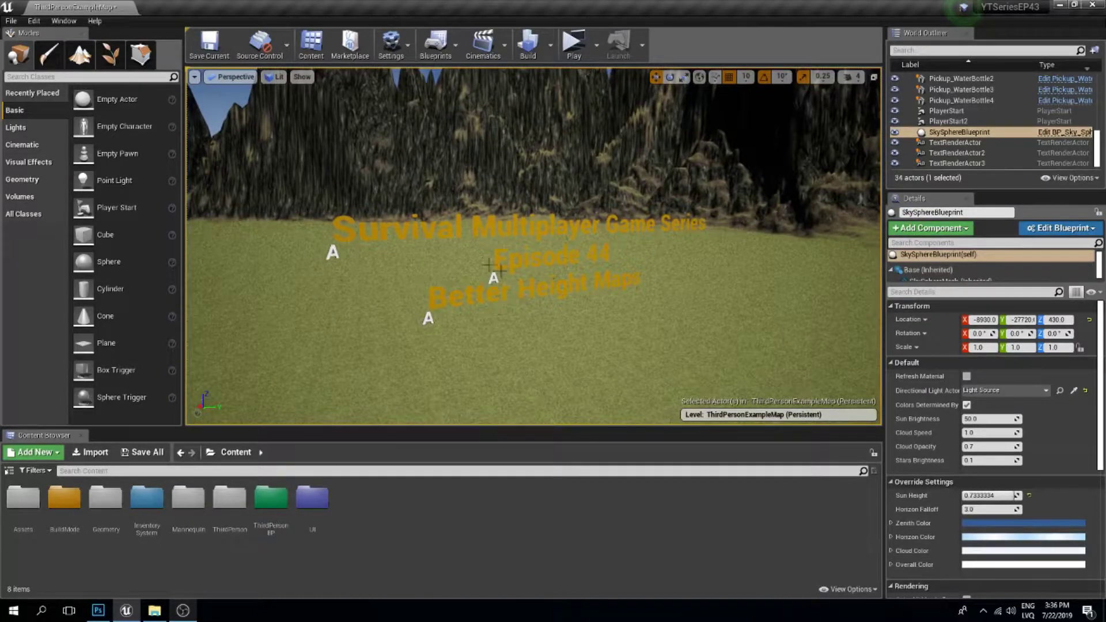
Switch to Photoshop and preview the nevada Height Map (Merged) image from the nevada terrain folder
left_click(98, 610)
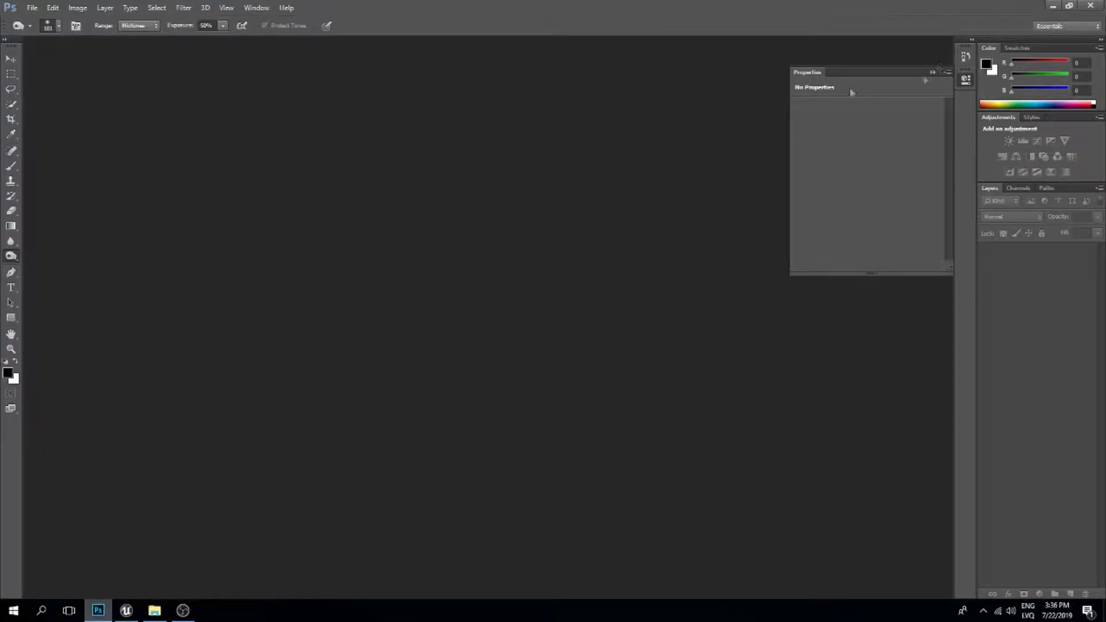
left_click(155, 610)
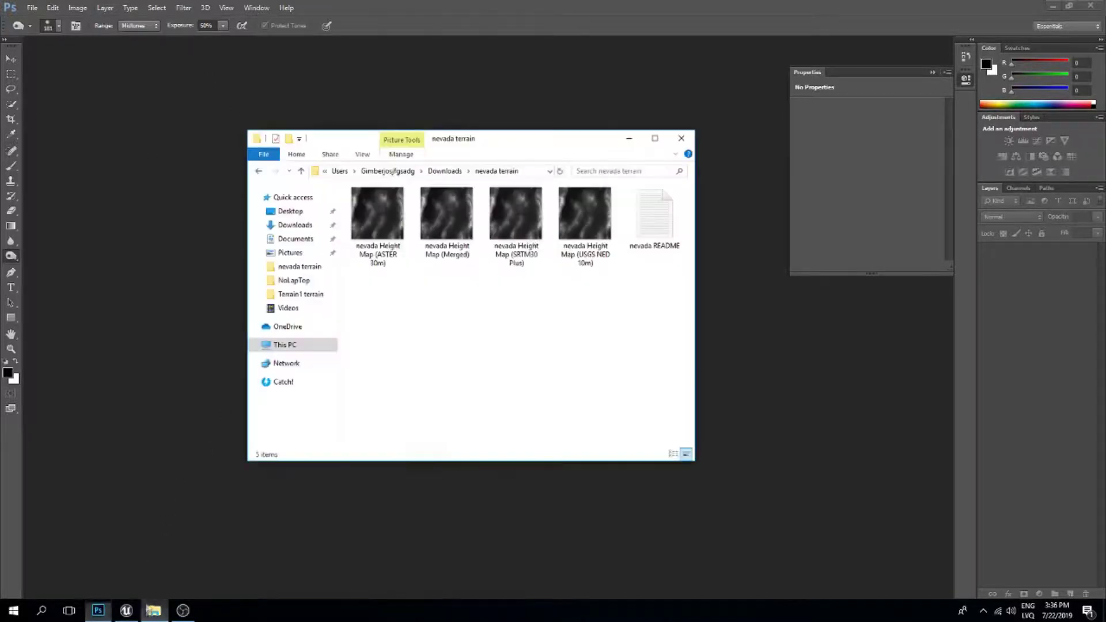
left_click(460, 221)
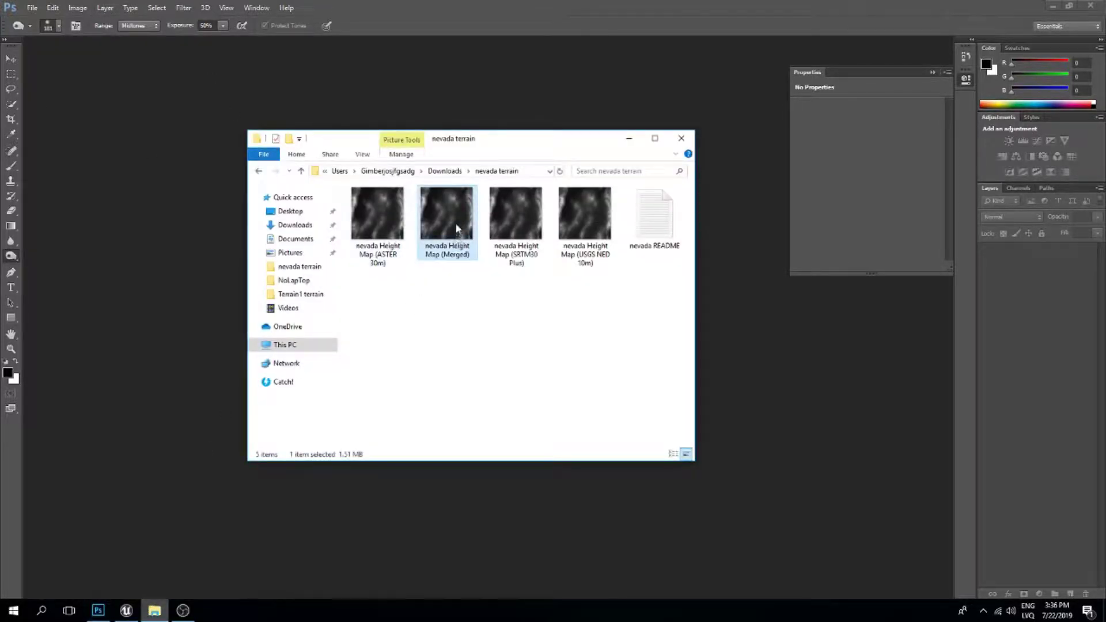
double_click(457, 229)
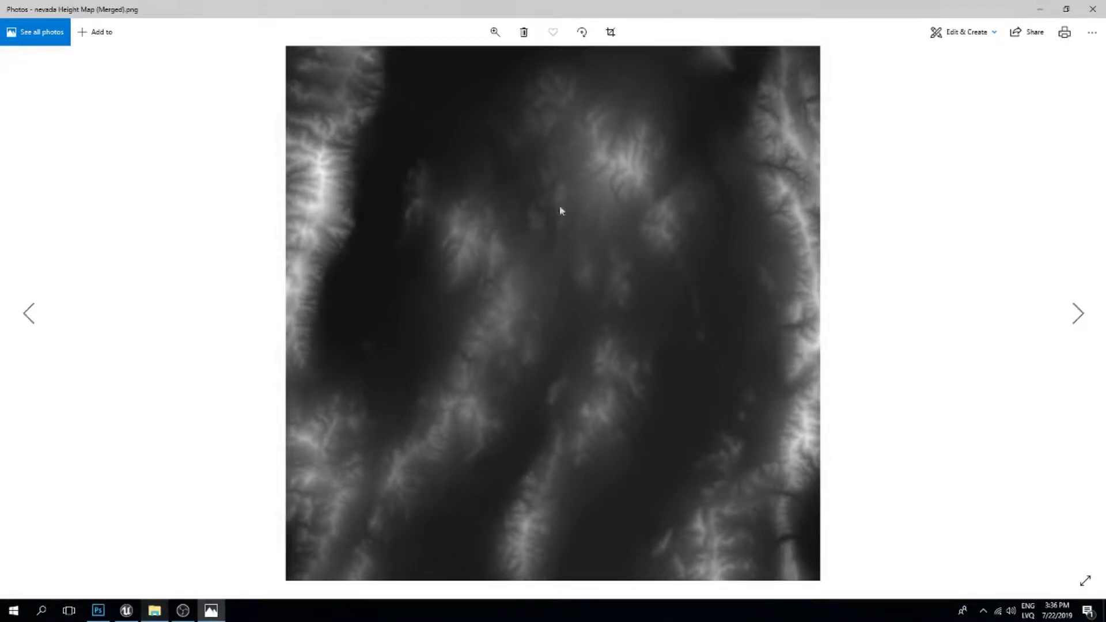
left_click(1093, 9)
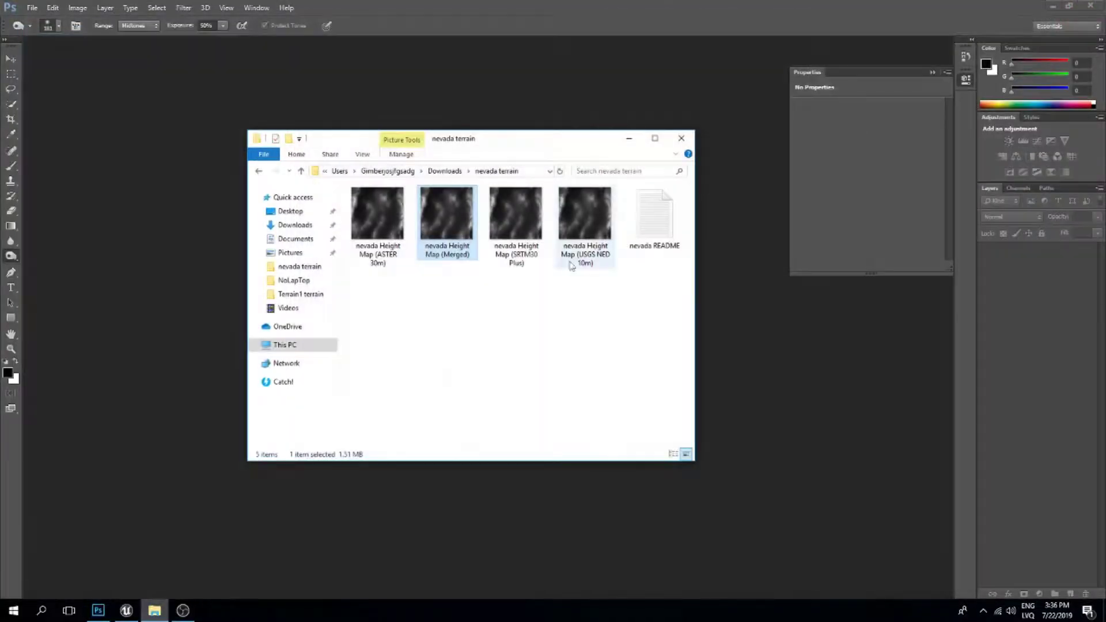
left_click_drag(502, 146, 572, 157)
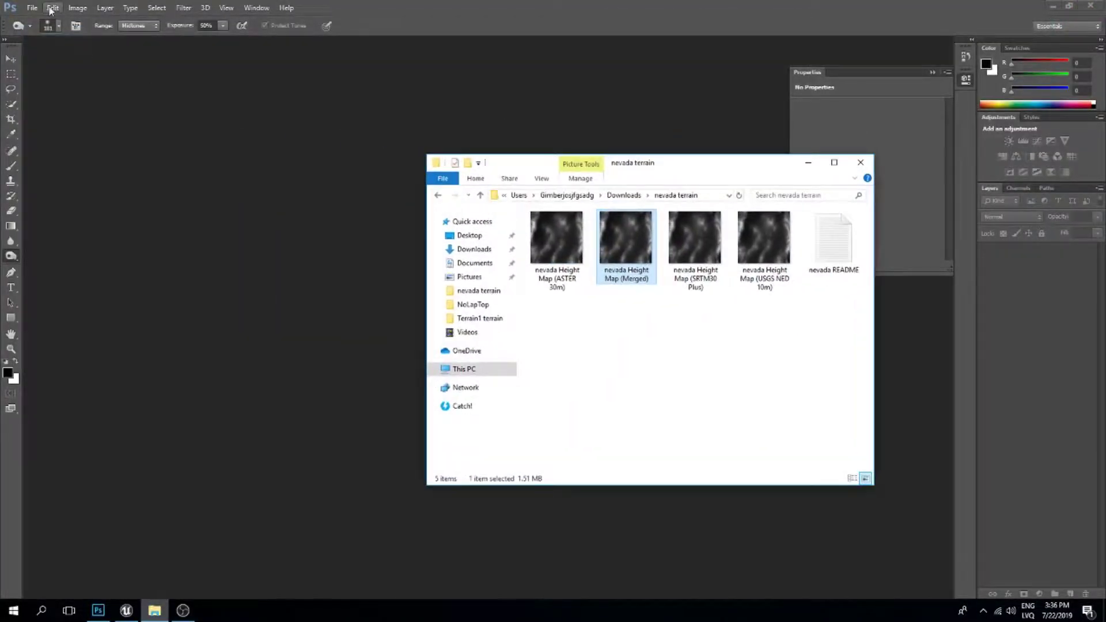
Create a new 1017 by 1017 pixel document at 72 pixels/inch in 16-bit Grayscale with a white background
left_click(32, 8)
left_click(35, 24)
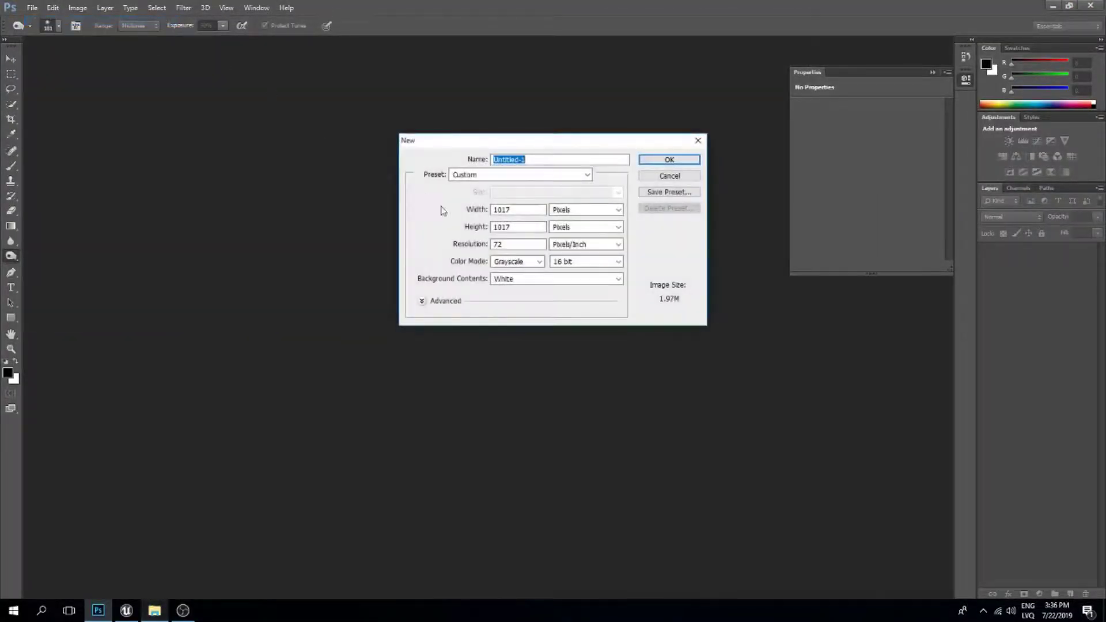
left_click_drag(540, 148, 465, 199)
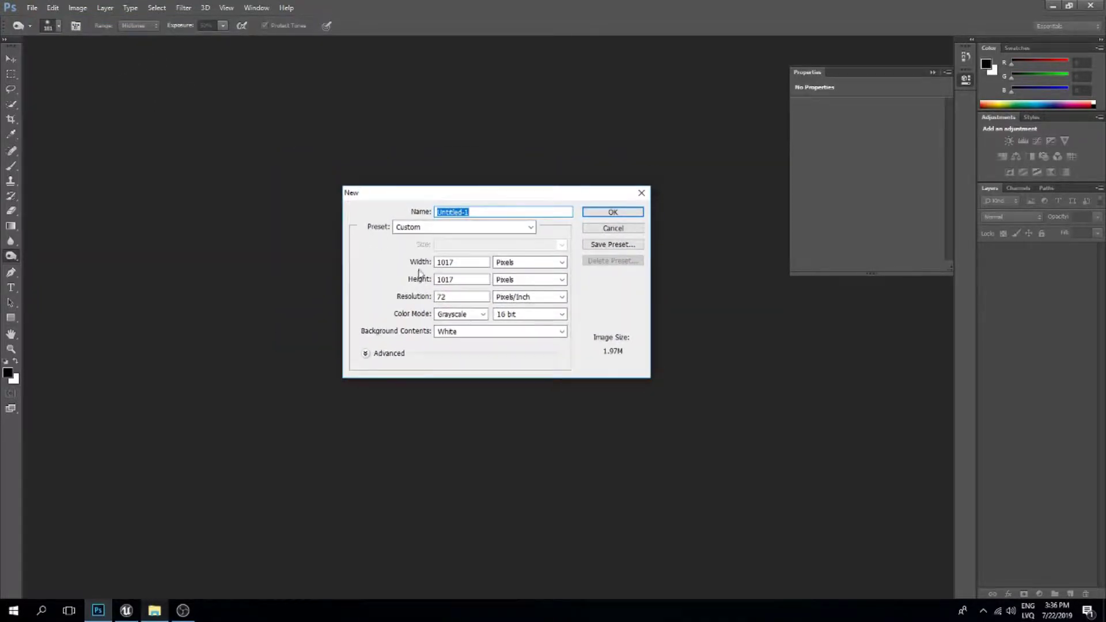
left_click(457, 263)
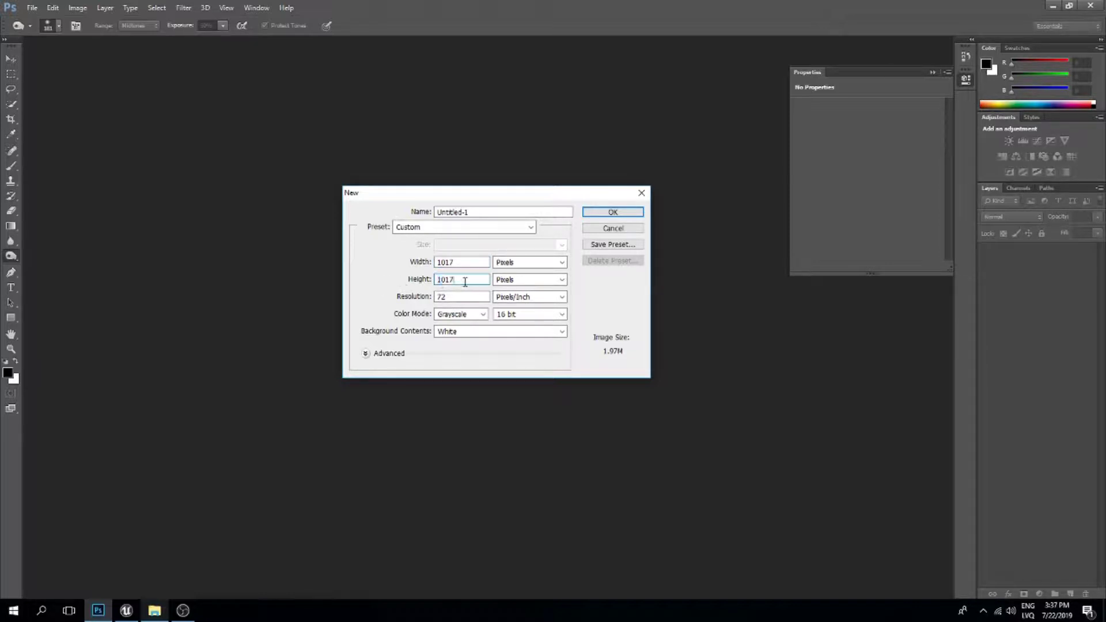
left_click(455, 318)
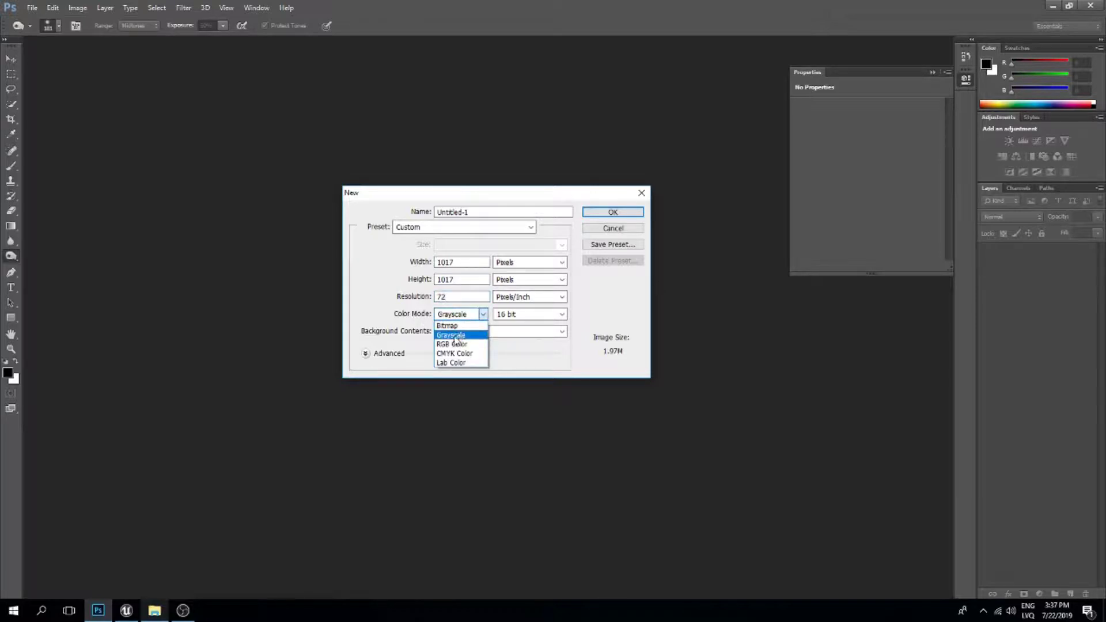
left_click(456, 339)
left_click(506, 316)
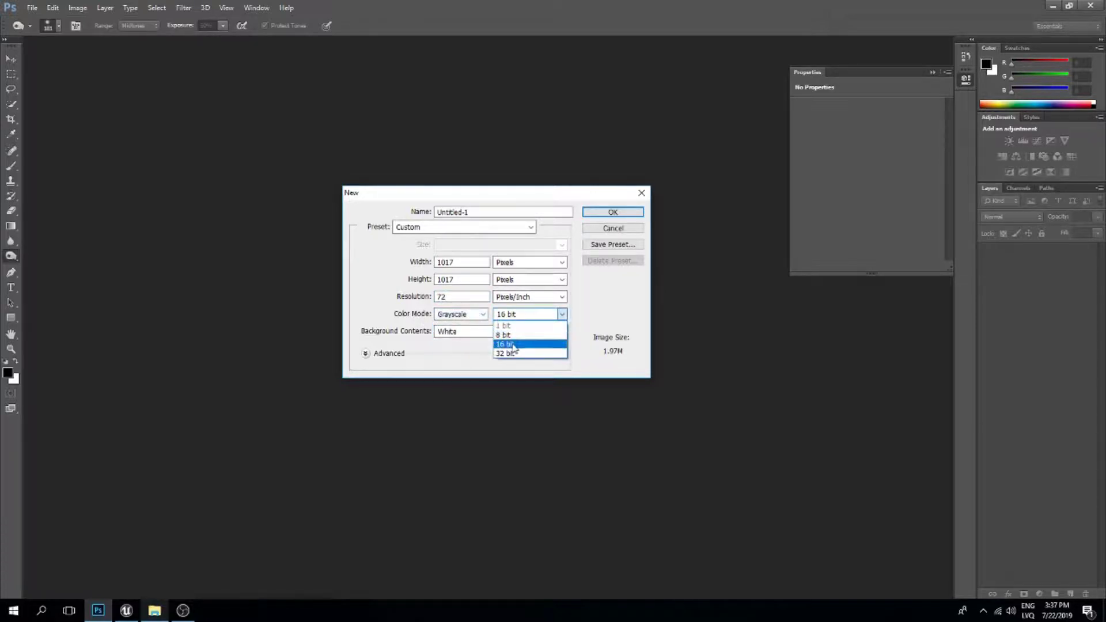
left_click(512, 346)
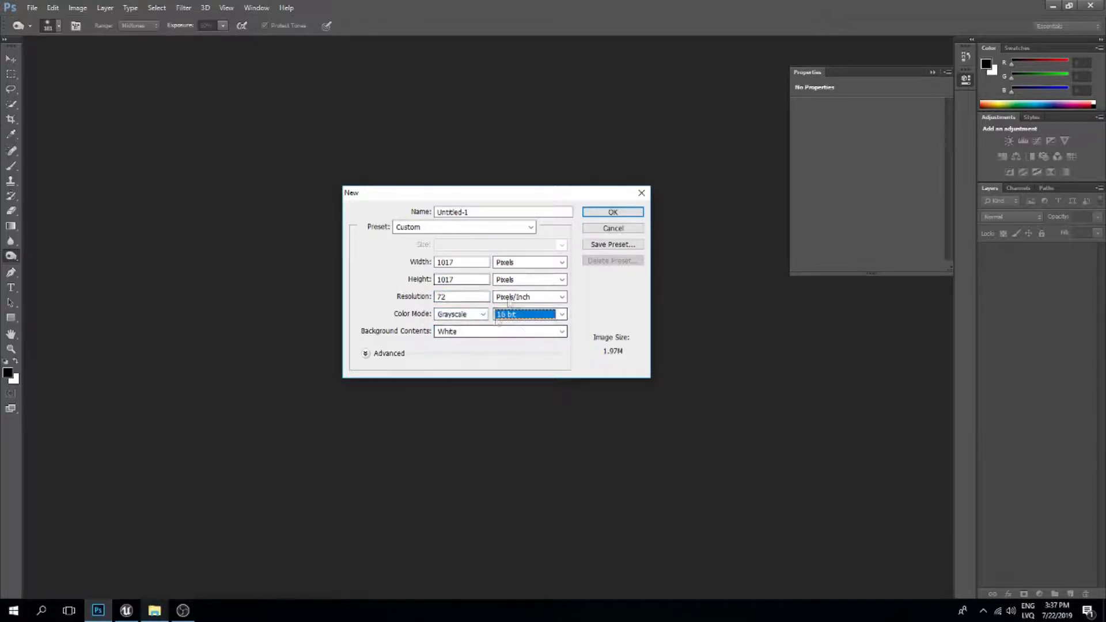
left_click(613, 212)
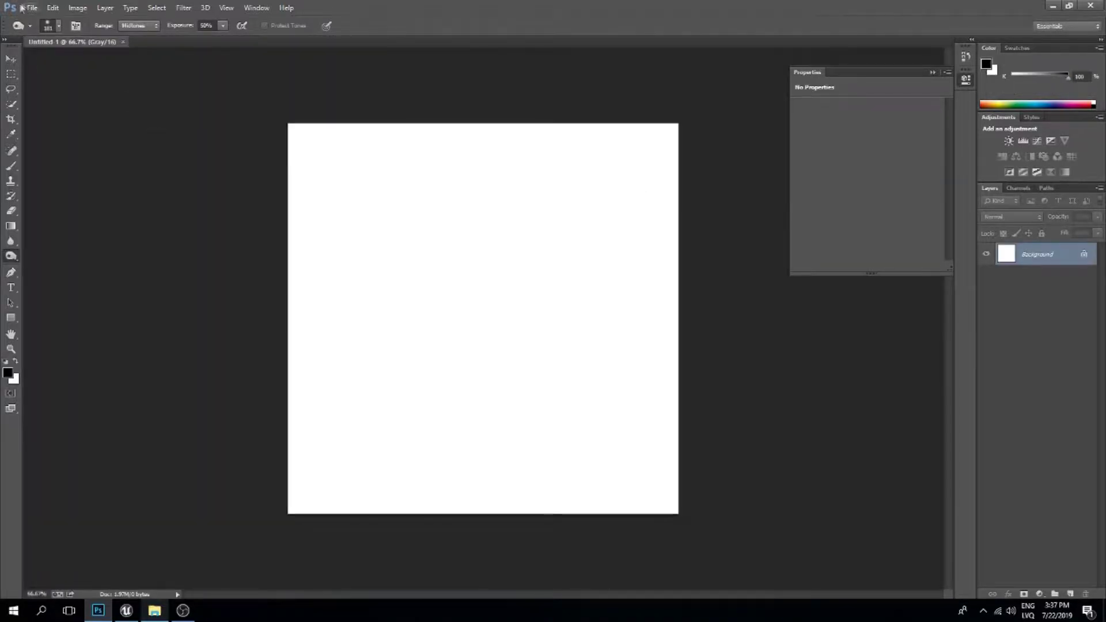
Place the nevada Height Map (Merged) image on the canvas and rasterize its layer
left_click(32, 8)
left_click(71, 195)
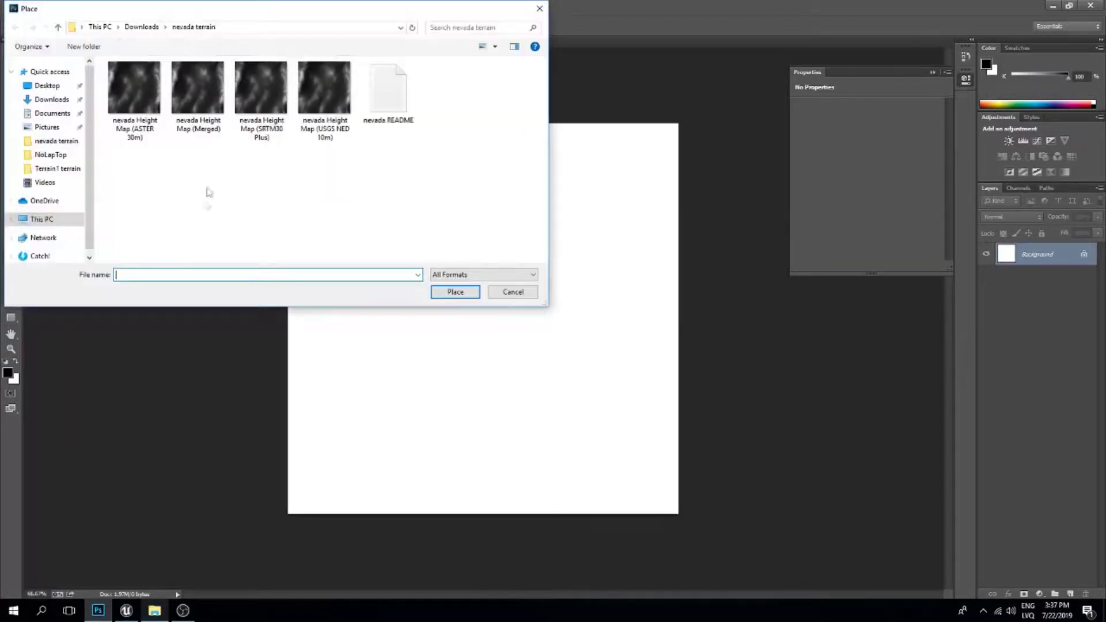
left_click(199, 116)
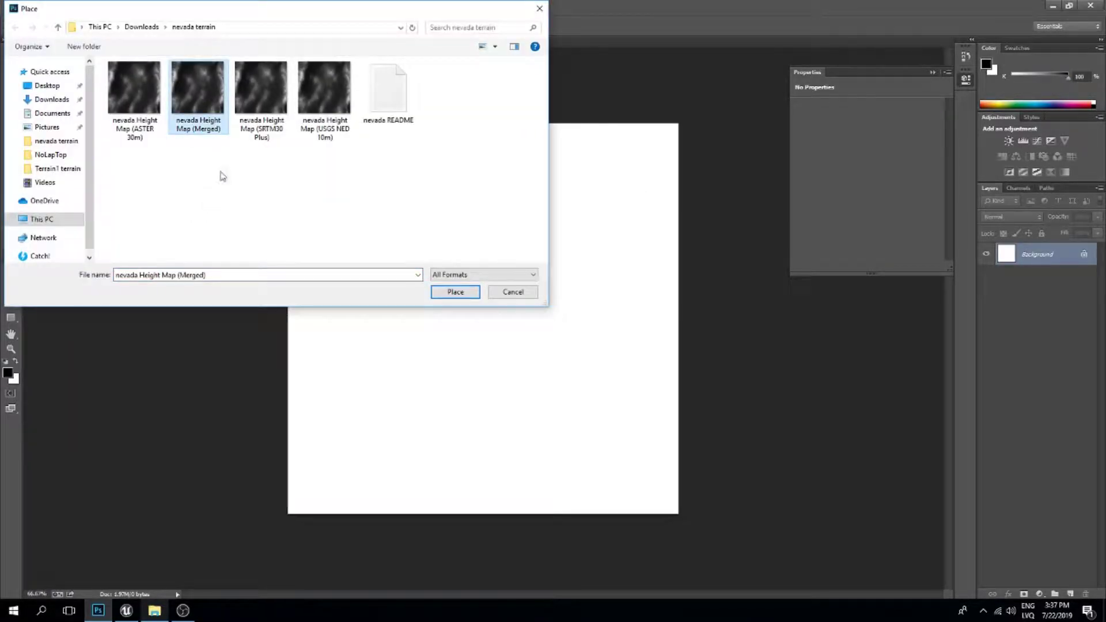
double_click(208, 91)
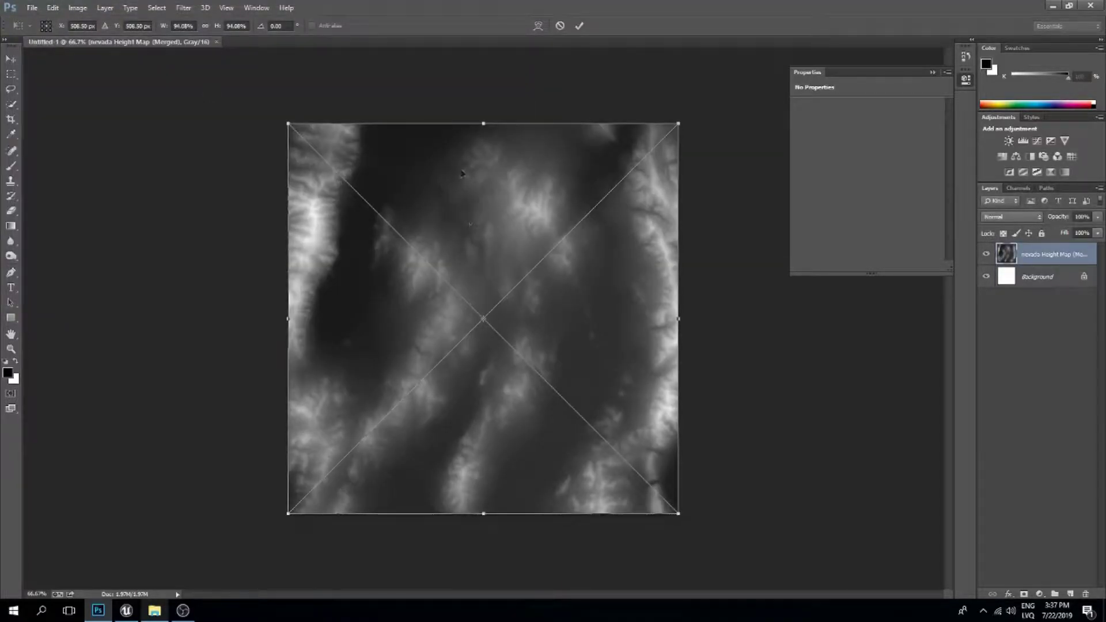
key("Return")
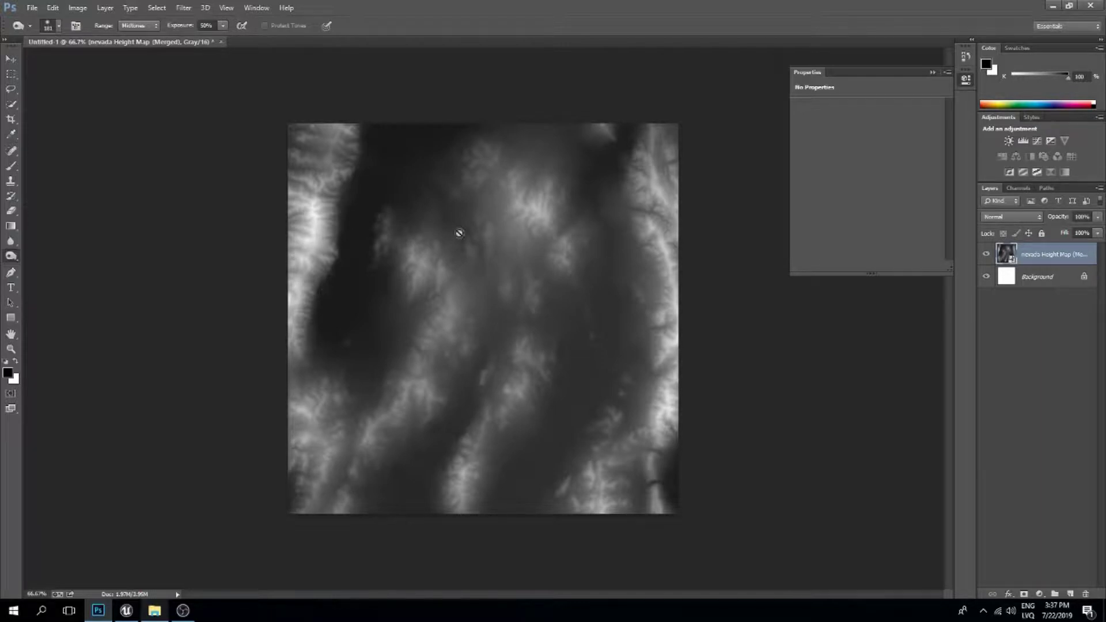
left_click(366, 190)
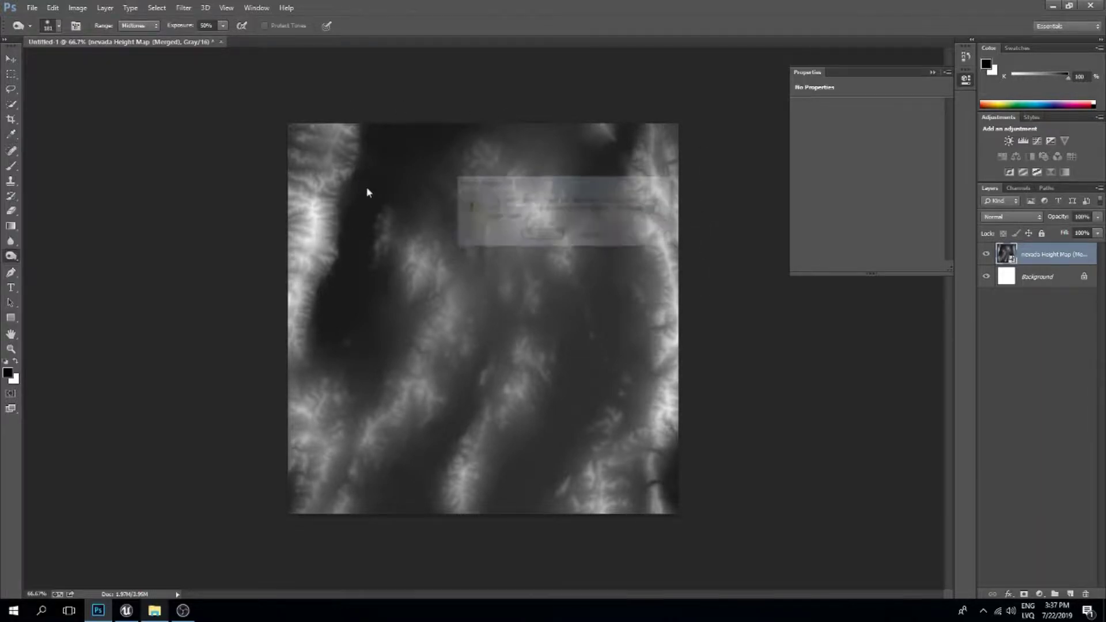
left_click(542, 237)
Enlarge the height map layer to about 103% so it extends slightly past the canvas on all sides
key("a")
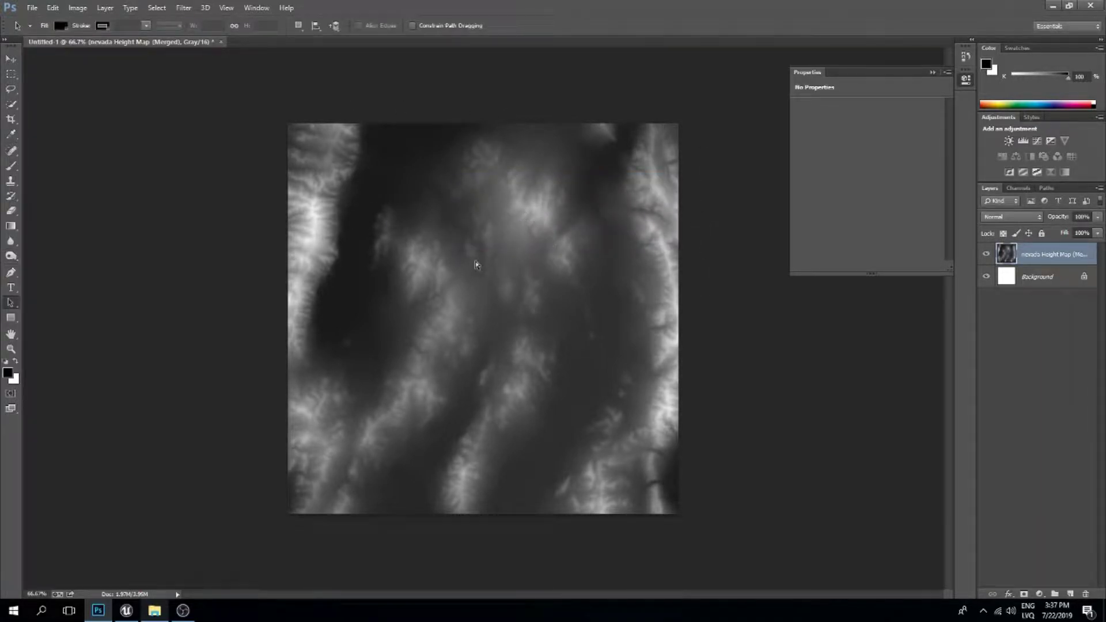
key("ctrl+t")
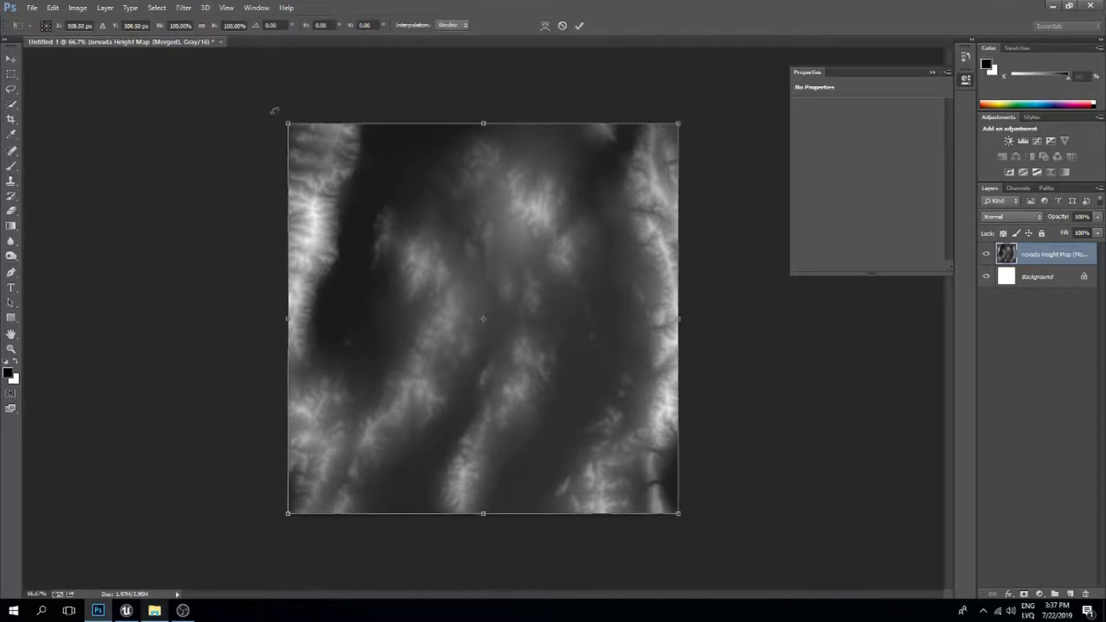
left_click_drag(285, 119, 280, 115)
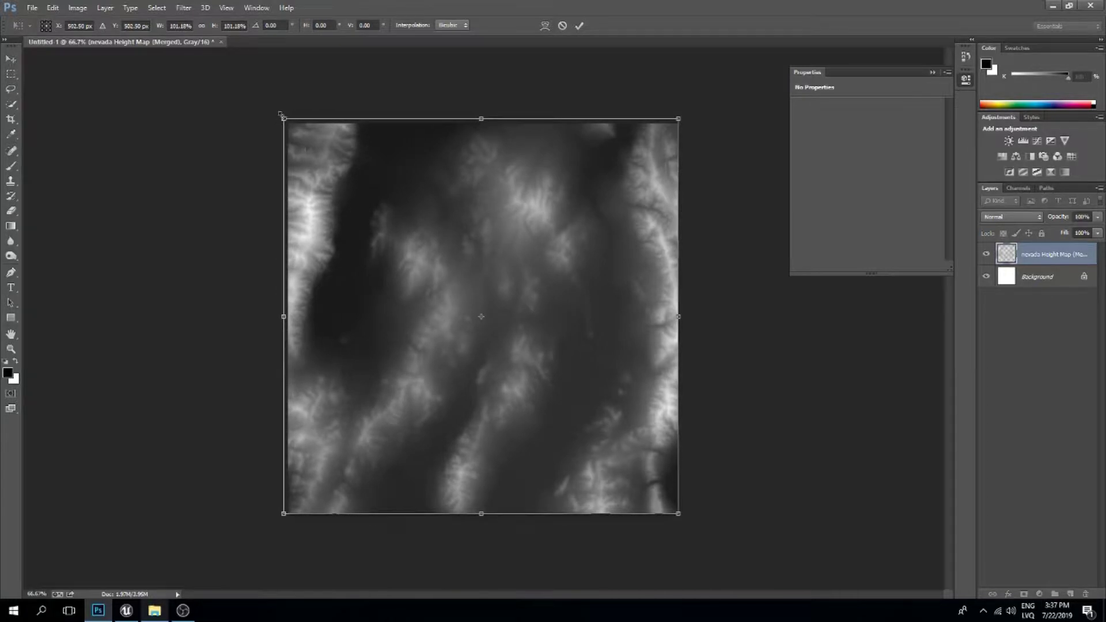
left_click_drag(680, 520, 686, 523)
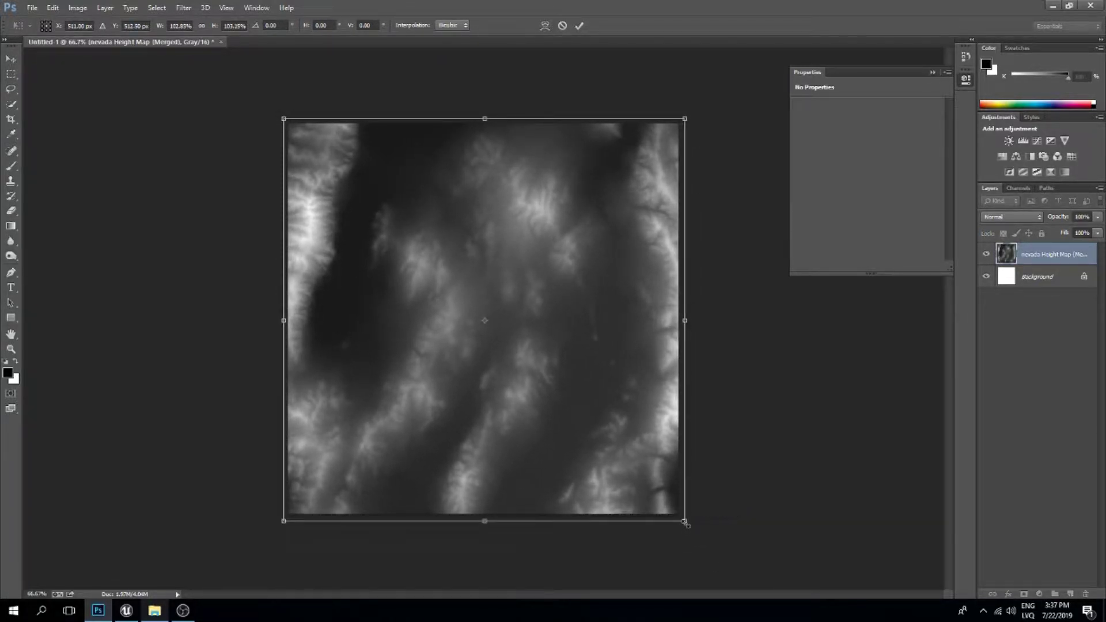
key("Return")
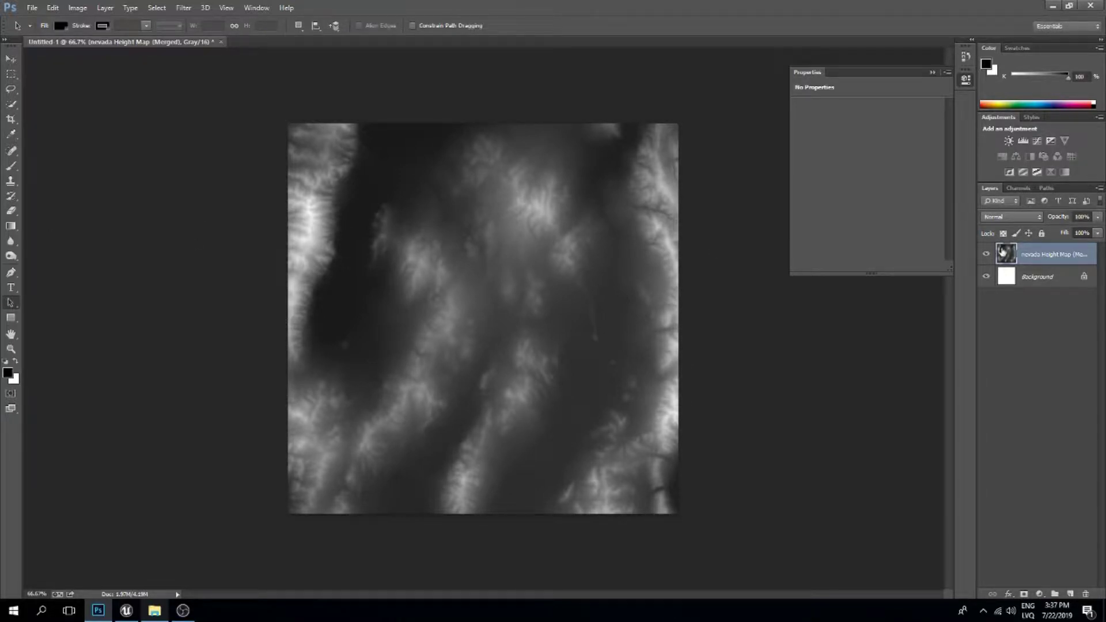
Add an Exposure adjustment layer above the height map and adjust its exposure to about -1.80
left_click(1040, 594)
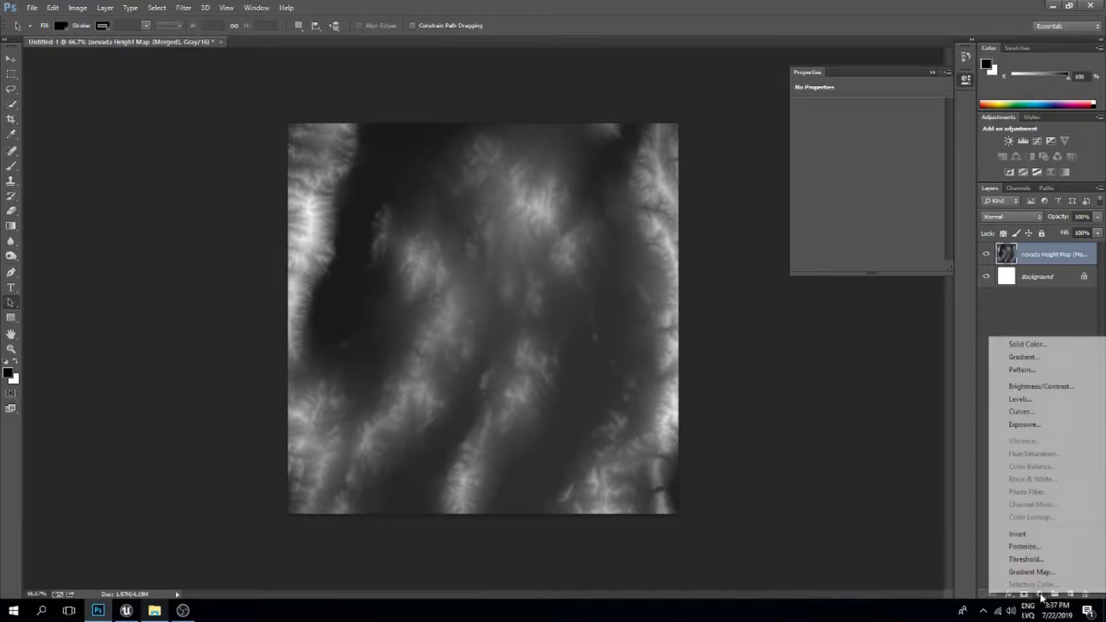
left_click(1037, 427)
left_click(1002, 254)
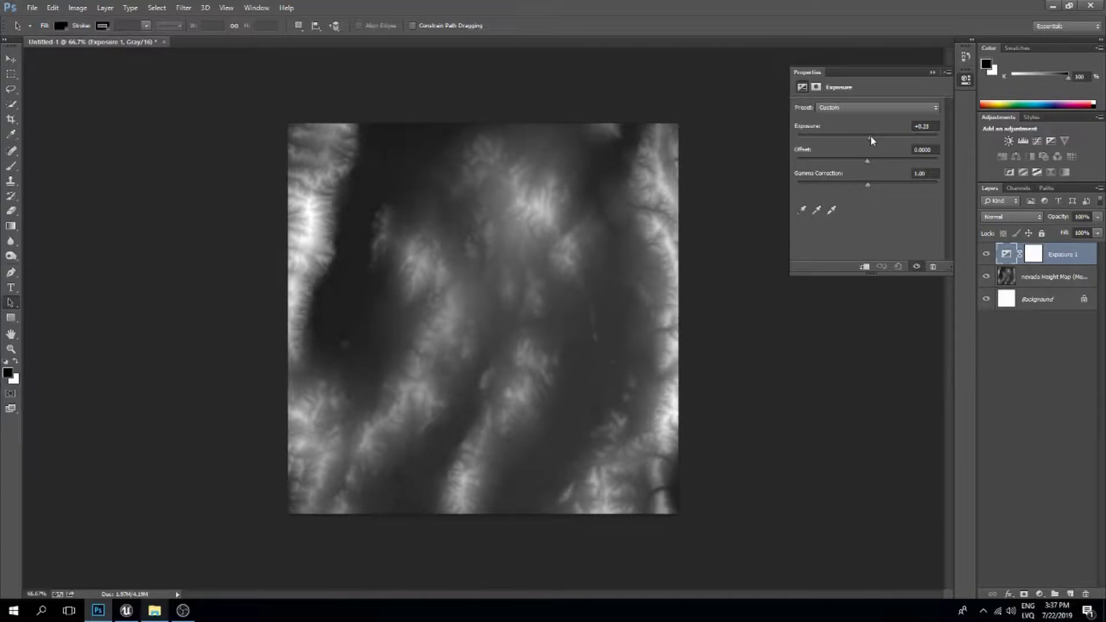
left_click_drag(871, 138, 896, 138)
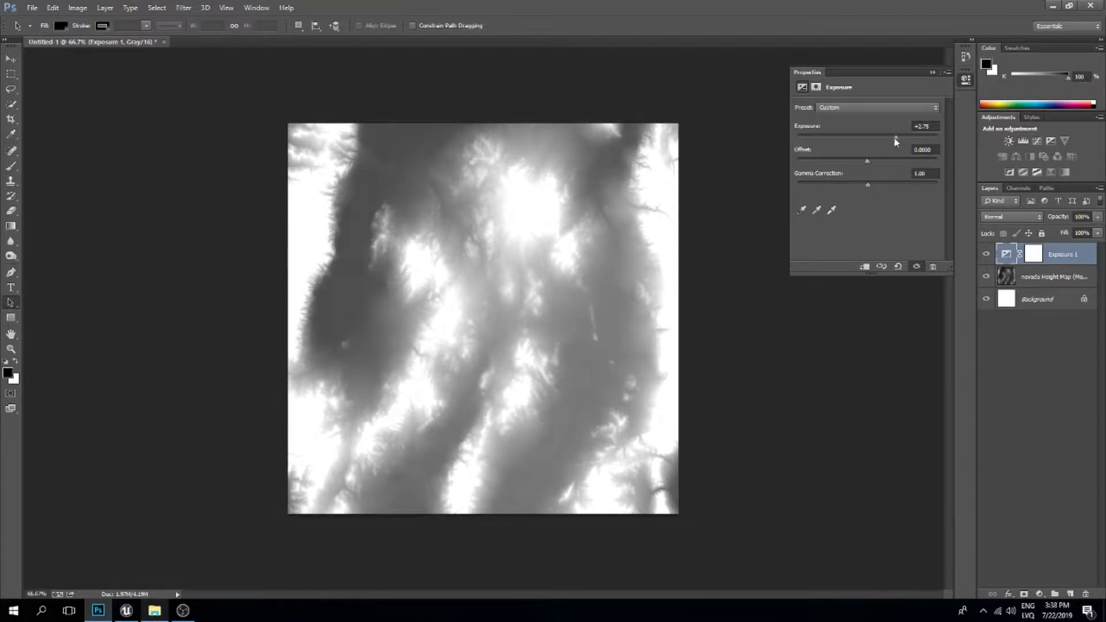
left_click_drag(896, 142, 852, 140)
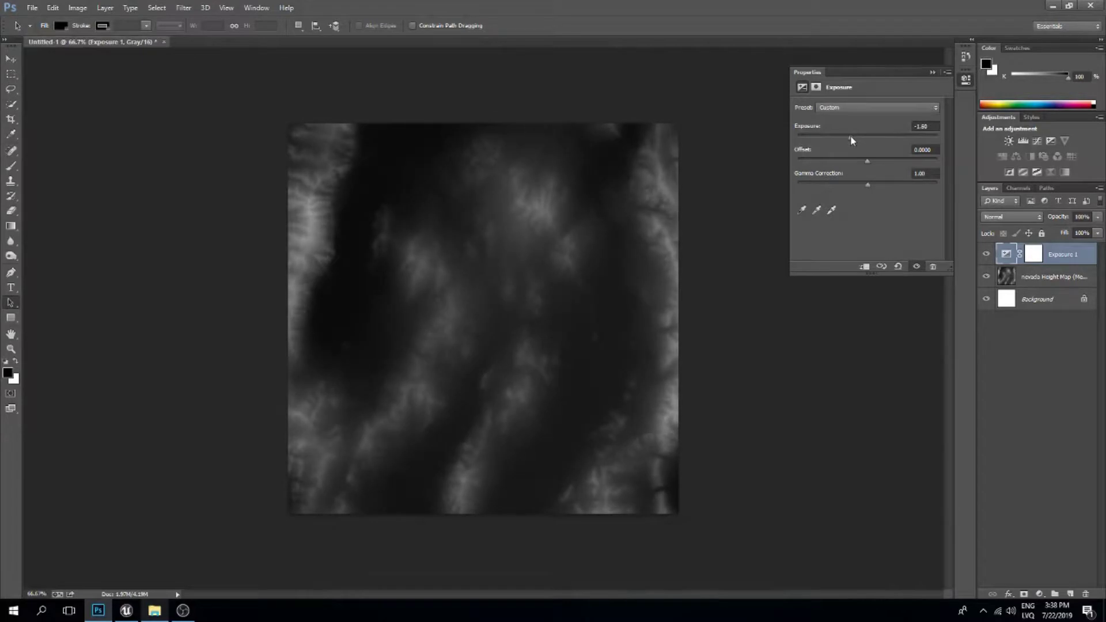
Set the Exposure adjustment's gamma correction to about 0.47 and its exposure to about +0.12, then deselect the layer
left_click_drag(868, 185, 899, 185)
left_click_drag(853, 137, 870, 138)
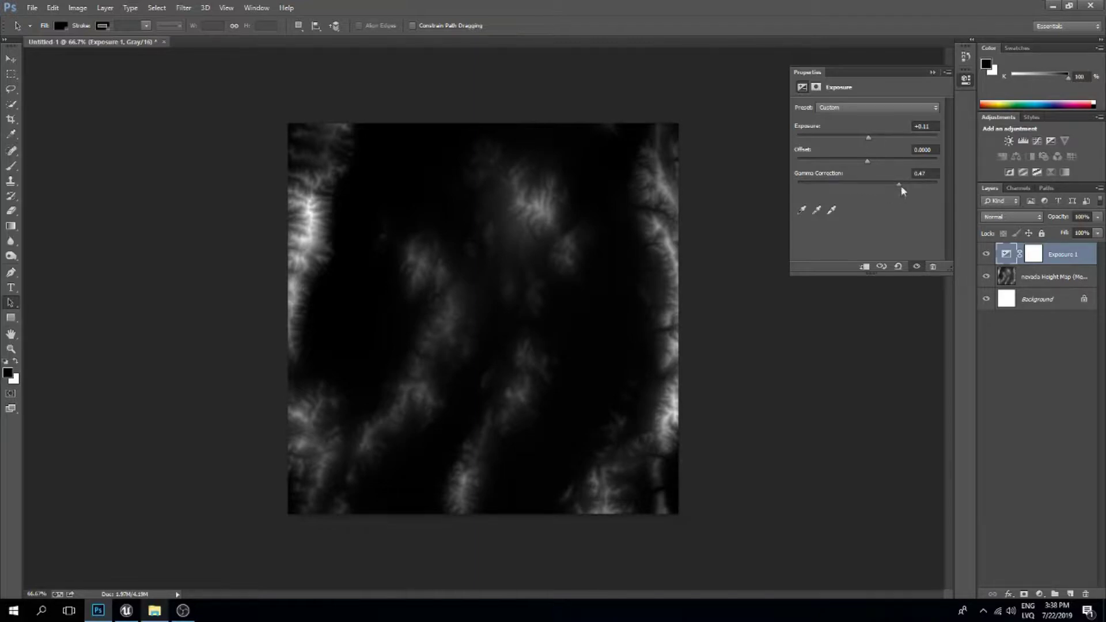
left_click_drag(900, 185, 898, 184)
left_click(926, 334)
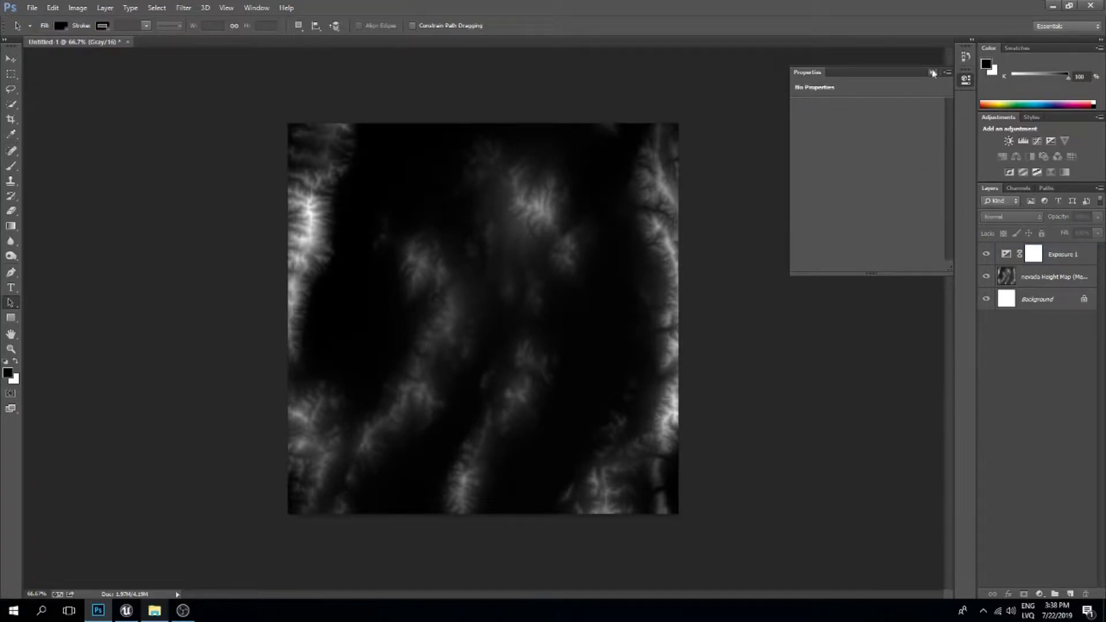
Lighten the mountain ridges across the nevada Height Map (Merged) layer with the Dodge tool
left_click(10, 257)
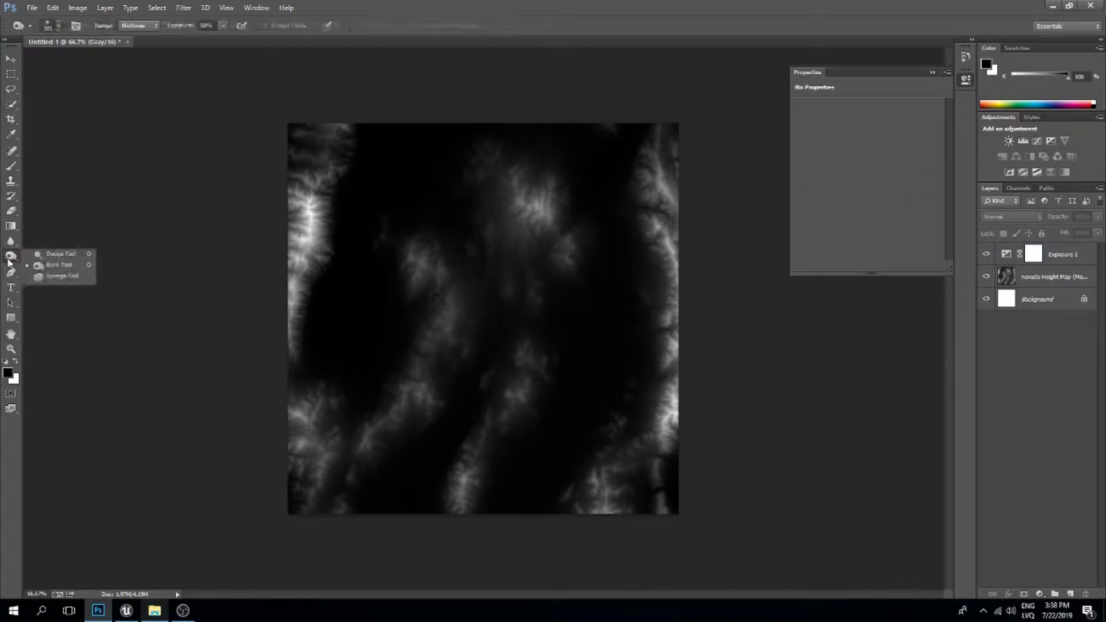
left_click(63, 256)
left_click(346, 227)
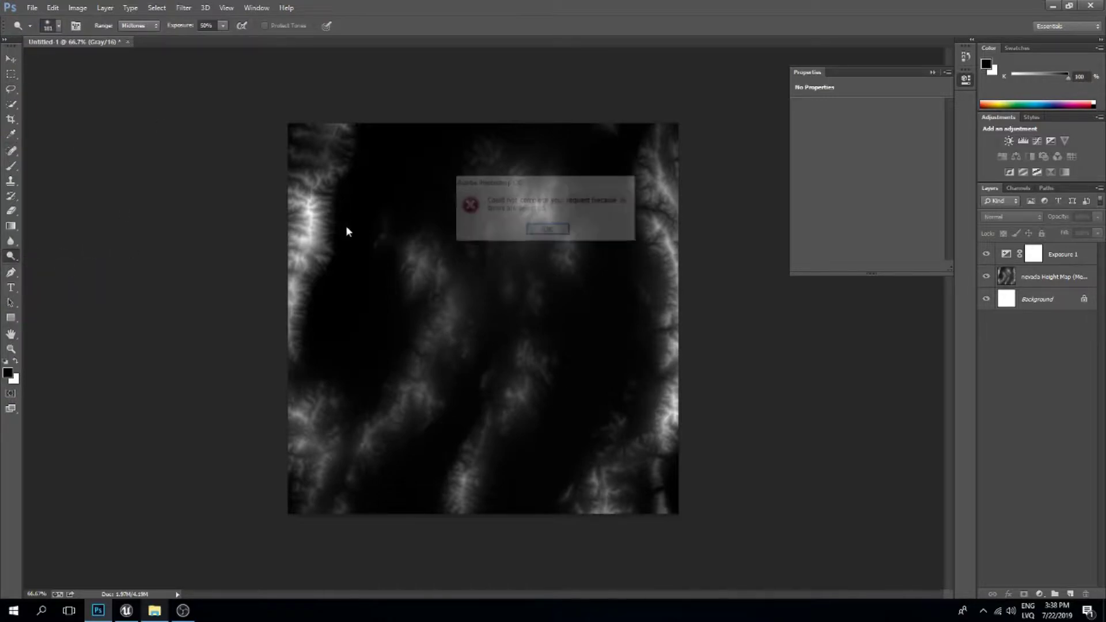
left_click(537, 231)
left_click(1043, 278)
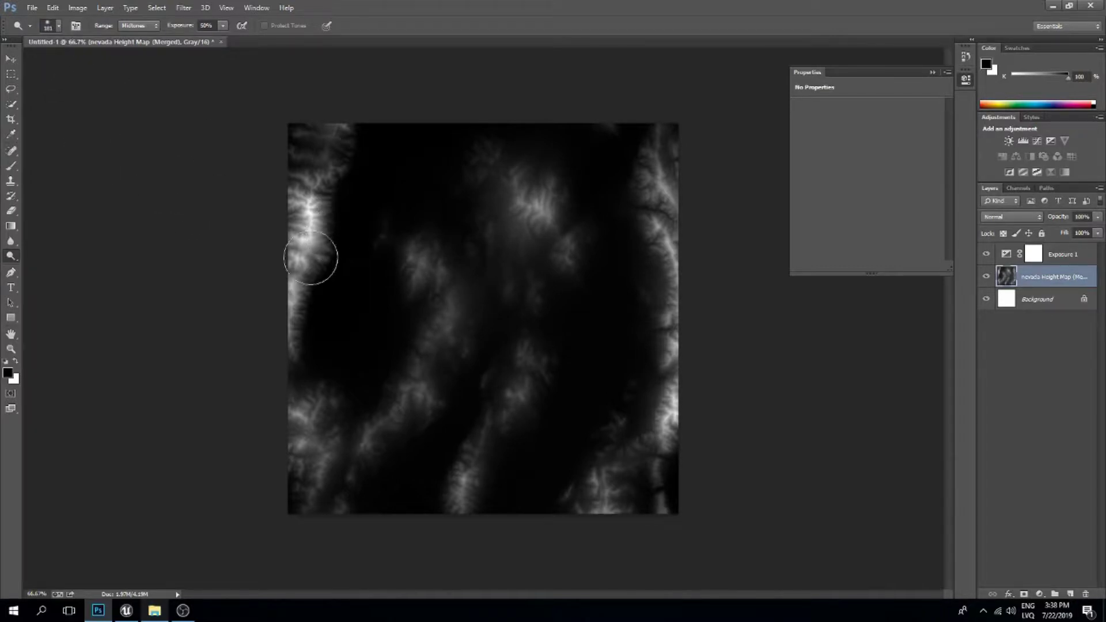
left_click_drag(300, 186, 302, 134)
mouse_move(291, 460)
left_mouse_down()
mouse_move(298, 412)
mouse_move(321, 415)
mouse_move(339, 466)
mouse_move(346, 449)
mouse_move(282, 265)
mouse_move(313, 215)
mouse_move(341, 216)
mouse_move(349, 234)
mouse_move(374, 418)
mouse_move(339, 454)
mouse_move(372, 401)
mouse_move(379, 422)
mouse_move(445, 381)
mouse_move(457, 294)
mouse_move(414, 254)
left_mouse_up()
mouse_move(531, 286)
left_mouse_down()
mouse_move(499, 166)
mouse_move(489, 172)
mouse_move(492, 145)
mouse_move(571, 261)
mouse_move(560, 247)
mouse_move(522, 371)
mouse_move(474, 417)
mouse_move(466, 477)
mouse_move(524, 358)
left_mouse_up()
mouse_move(634, 490)
left_mouse_down()
mouse_move(611, 483)
mouse_move(641, 438)
mouse_move(665, 327)
mouse_move(642, 155)
left_mouse_up()
Try lightening the mountain along the map's left edge further with the Dodge tool, and undo those strokes
mouse_move(282, 219)
left_mouse_down()
mouse_move(319, 336)
mouse_move(307, 203)
left_mouse_up()
mouse_move(297, 273)
left_mouse_down()
mouse_move(311, 149)
mouse_move(300, 266)
mouse_move(306, 172)
mouse_move(262, 158)
left_mouse_up()
key("ctrl+z")
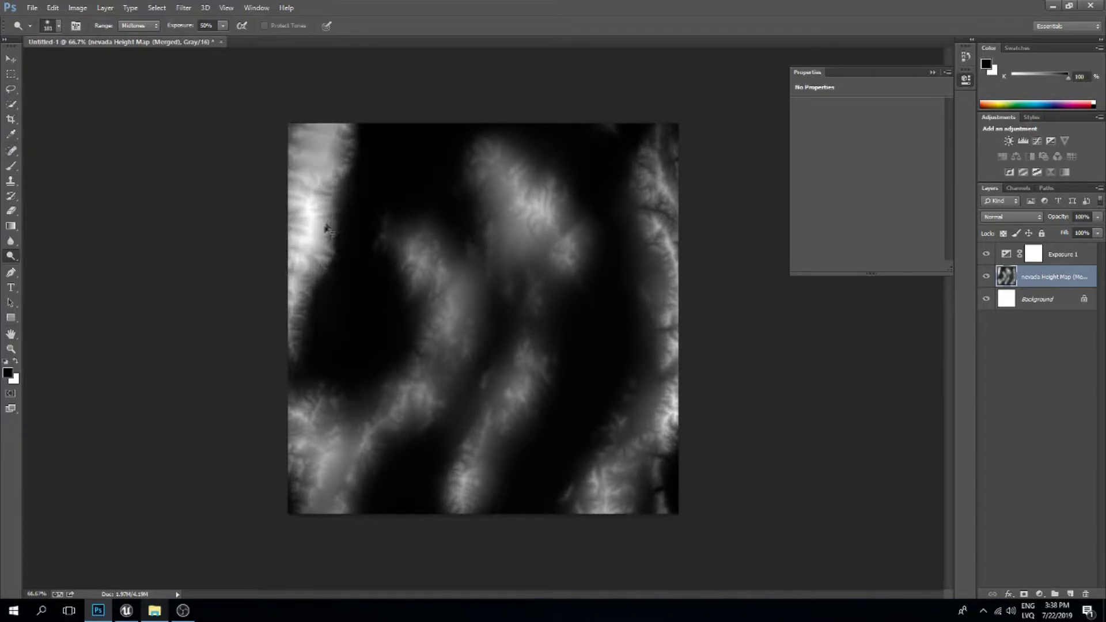
key("ctrl+z")
key("ctrl+alt+z")
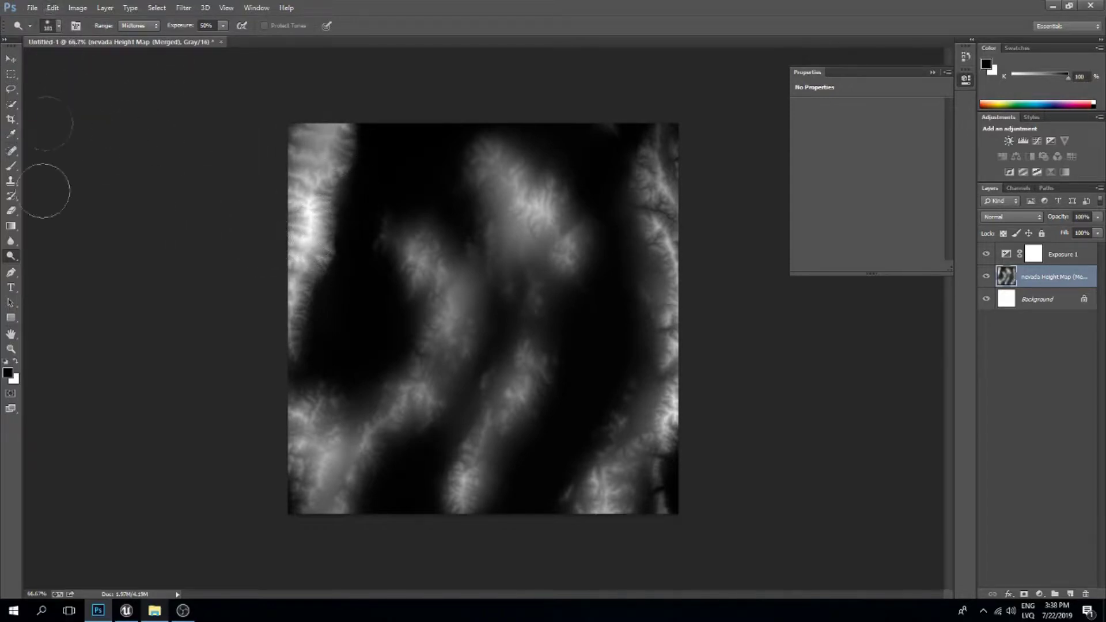
Darken the valleys and flat areas between the mountain ridges of the height map with the Burn tool
right_click(10, 262)
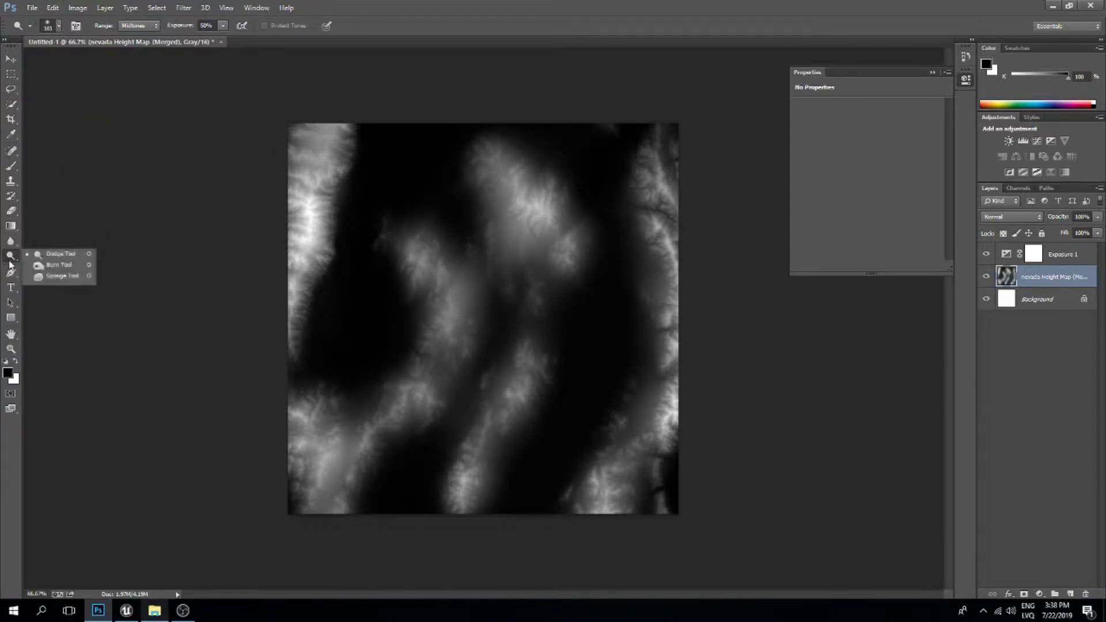
left_click(54, 266)
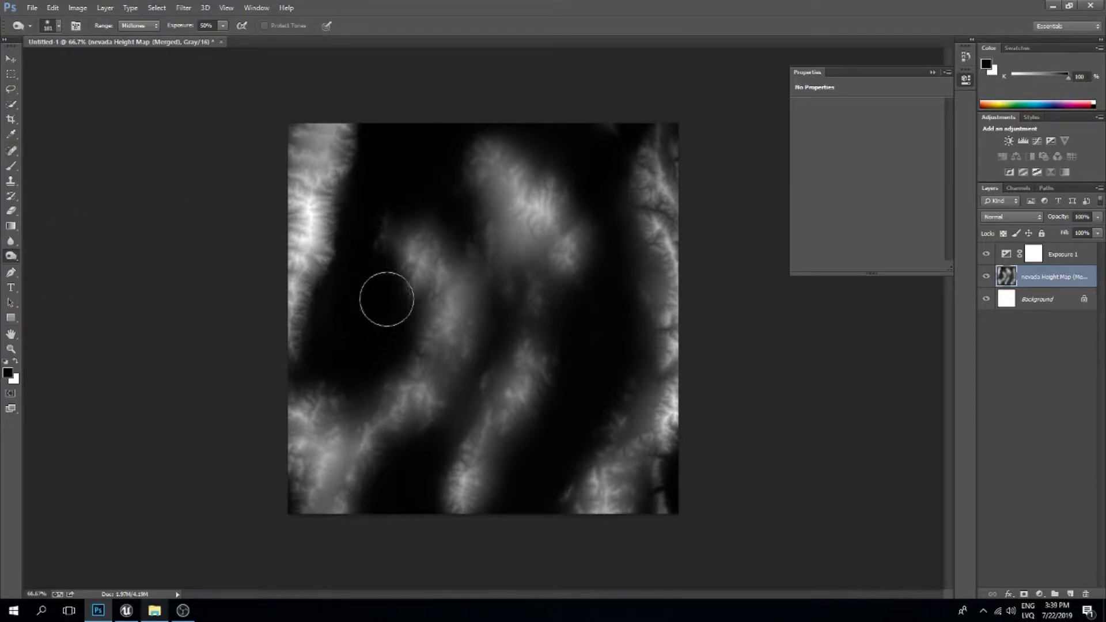
mouse_move(393, 328)
left_mouse_down()
mouse_move(369, 346)
mouse_move(286, 369)
mouse_move(354, 278)
mouse_move(316, 325)
mouse_move(368, 175)
mouse_move(342, 254)
mouse_move(370, 137)
mouse_move(327, 115)
mouse_move(275, 181)
mouse_move(286, 137)
mouse_move(259, 267)
mouse_move(269, 285)
mouse_move(316, 195)
mouse_move(317, 276)
mouse_move(311, 229)
mouse_move(312, 264)
left_mouse_up()
mouse_move(350, 401)
left_mouse_down()
mouse_move(430, 481)
mouse_move(555, 503)
mouse_move(572, 461)
mouse_move(547, 526)
mouse_move(627, 385)
mouse_move(629, 313)
mouse_move(641, 308)
mouse_move(610, 193)
mouse_move(608, 222)
mouse_move(626, 117)
mouse_move(589, 137)
mouse_move(701, 121)
left_mouse_up()
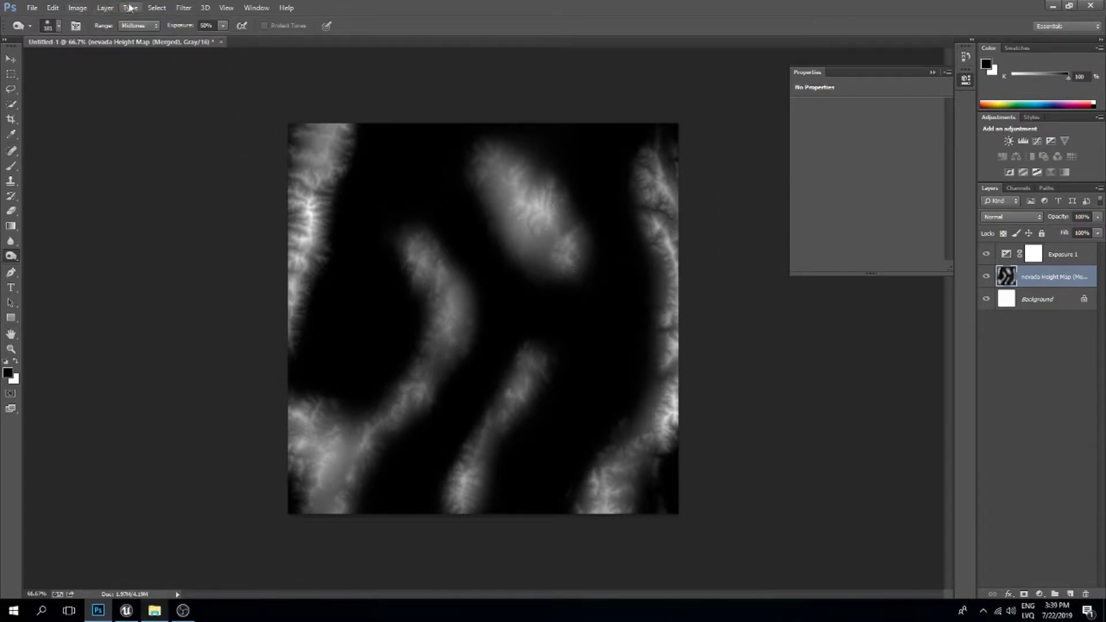
Apply Reduce Noise to the height map layer with strength 9, preserve details 9%, sharpen details 0% and JPEG artifact removal on
left_click(151, 8)
left_click(249, 3)
left_click(183, 7)
mouse_move(217, 157)
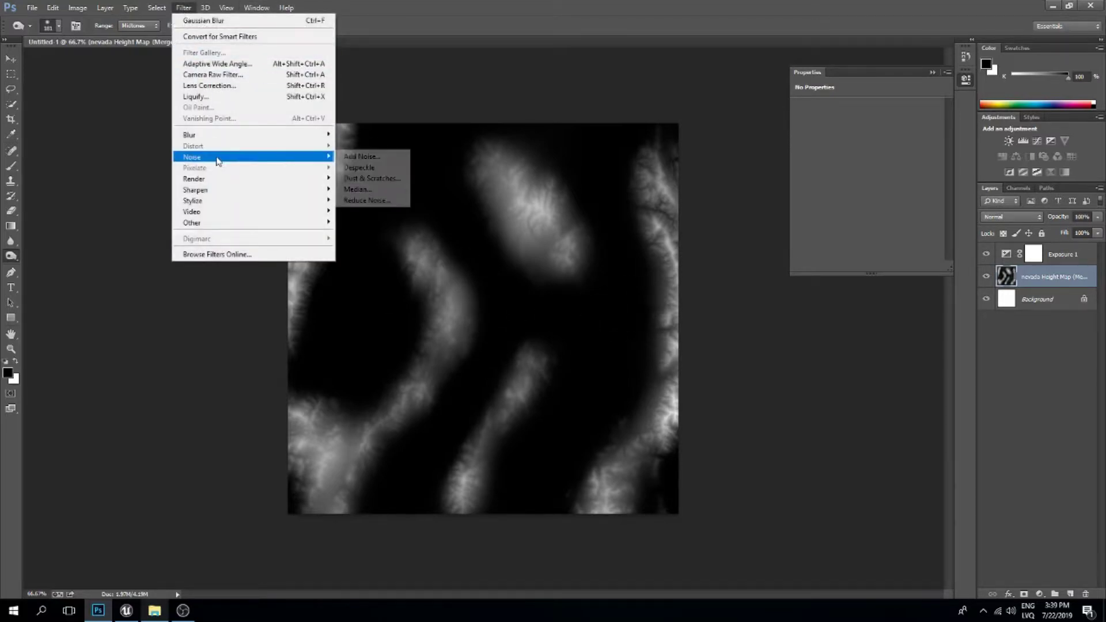
left_click(371, 201)
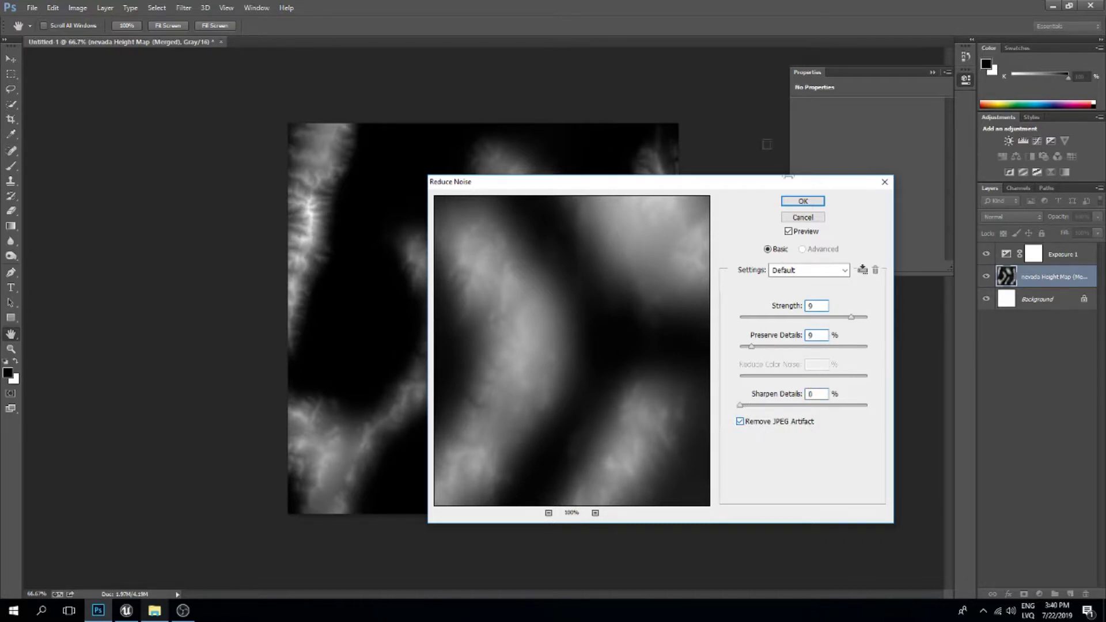
left_click(803, 201)
key("o")
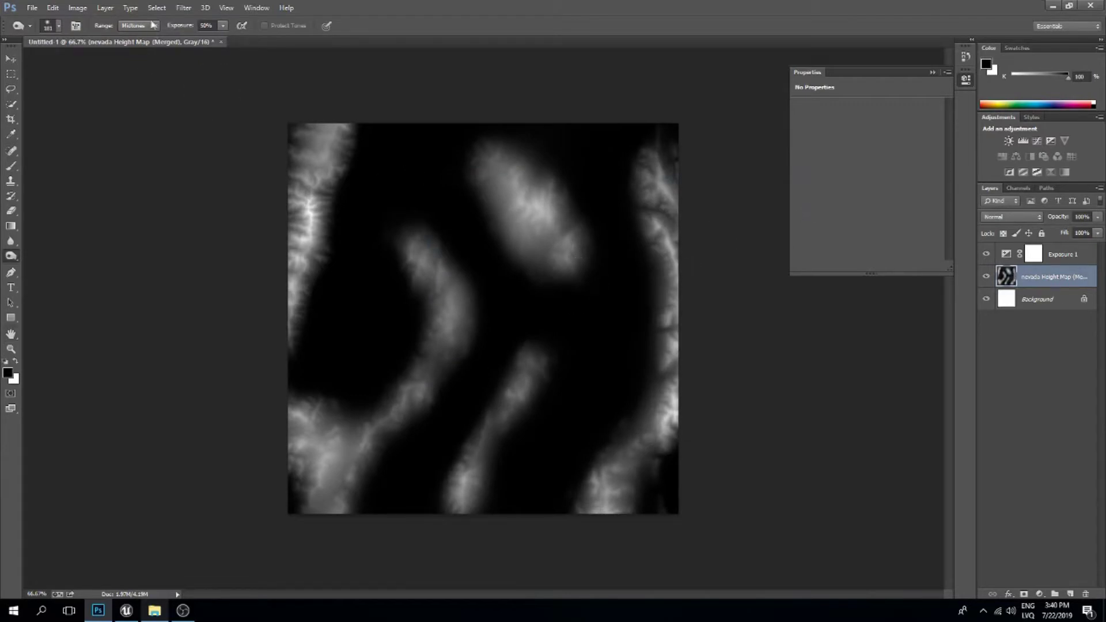
Apply a Gaussian Blur with a 1.0 pixel radius to the height map layer
left_click(184, 16)
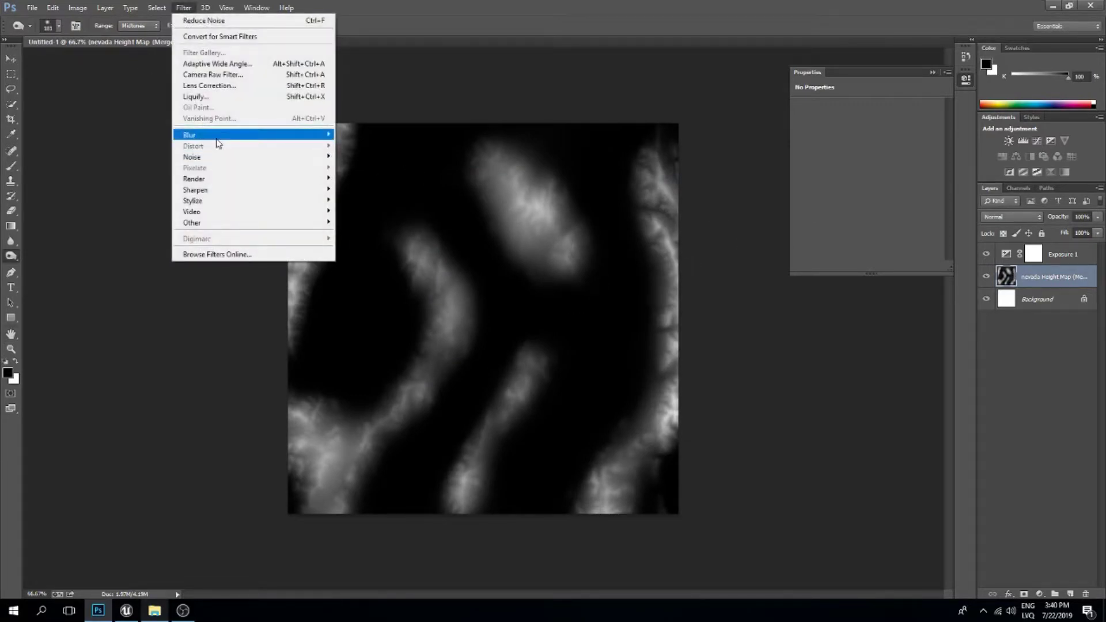
mouse_move(218, 140)
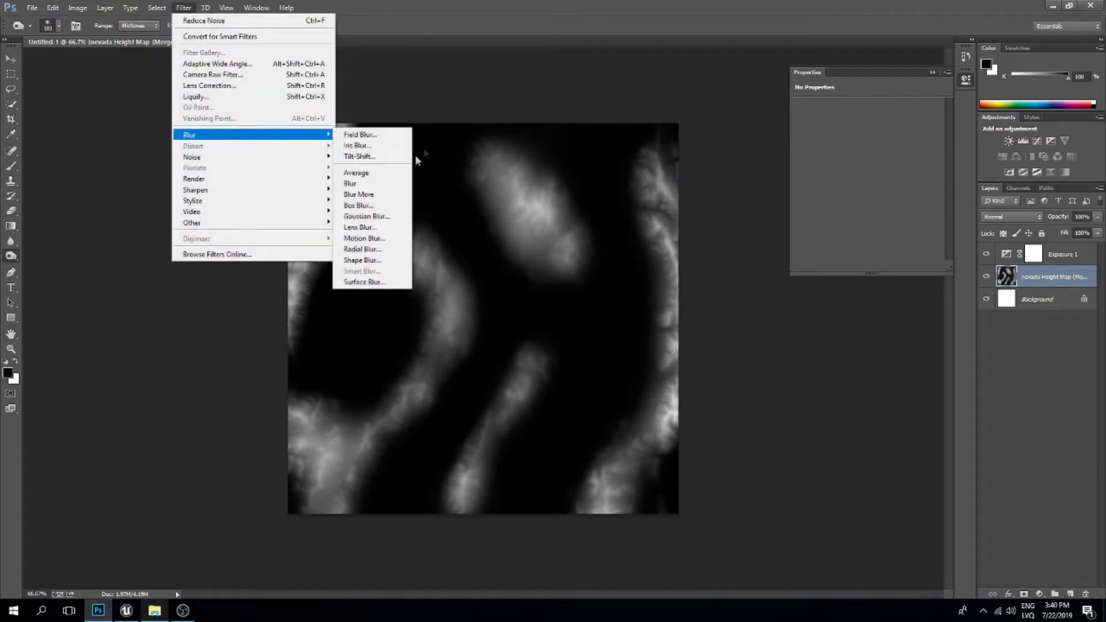
left_click(369, 217)
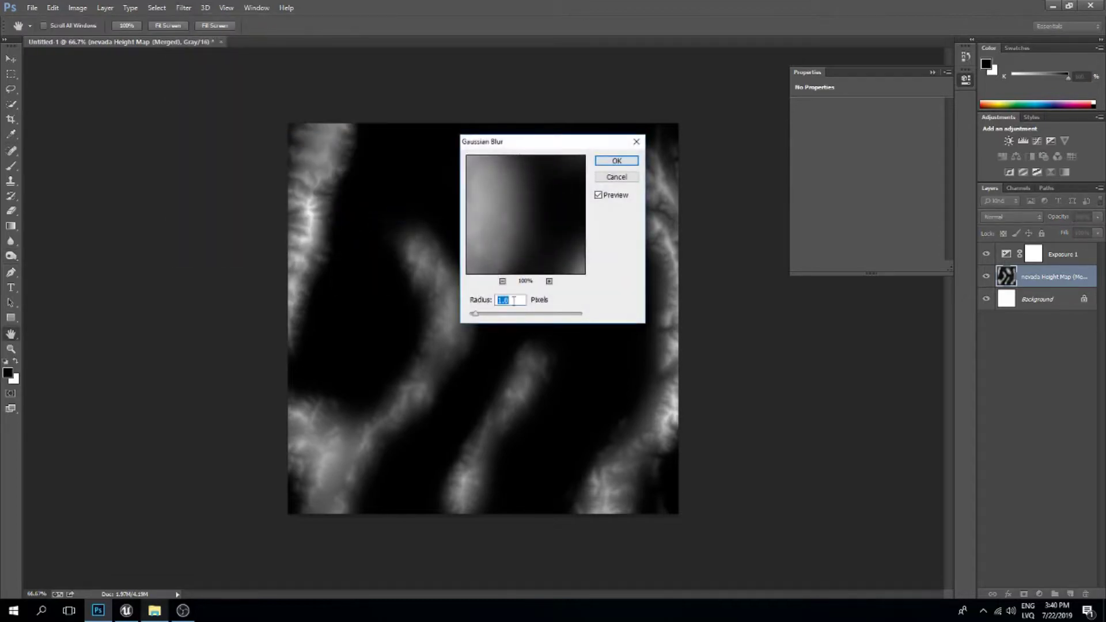
left_click(612, 163)
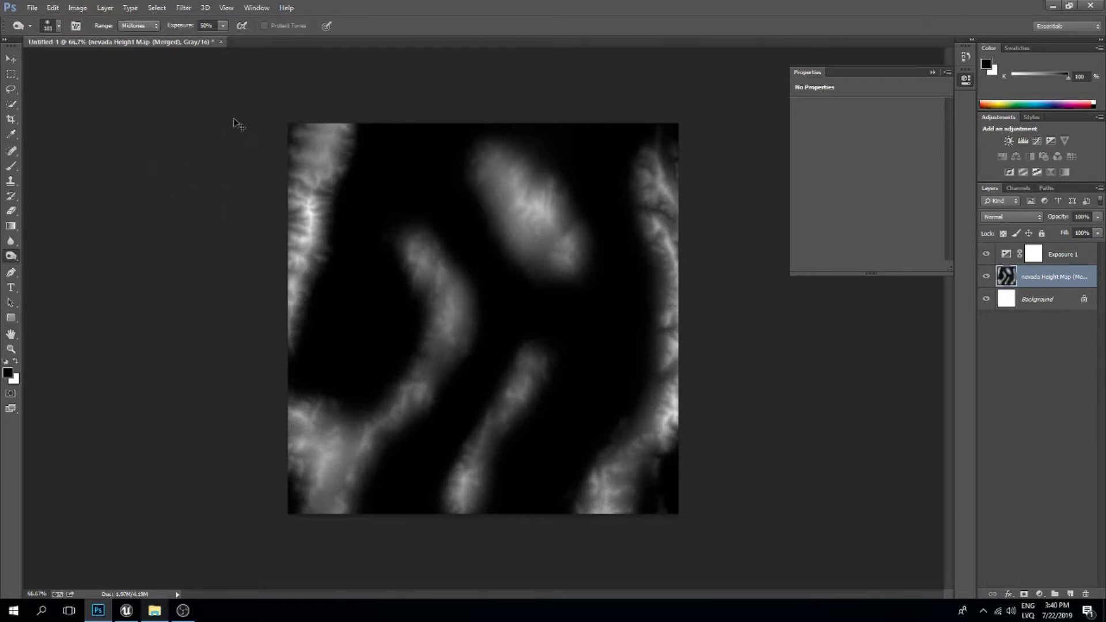
Save the image as a PNG named heightmap in the nevada terrain folder
key("ctrl+s")
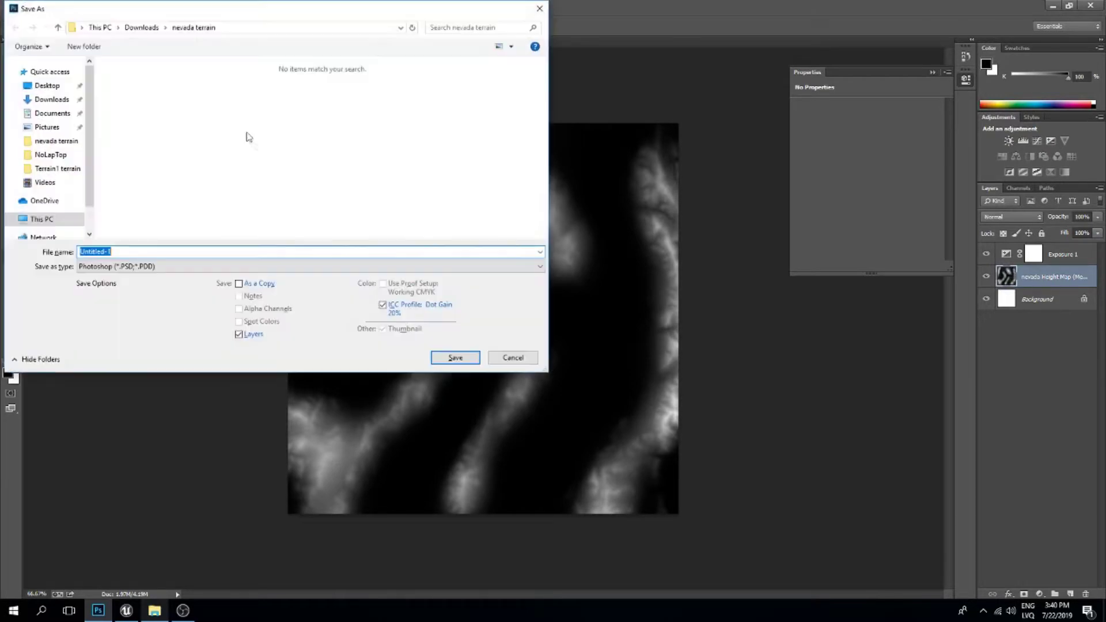
left_click(144, 266)
left_click(117, 352)
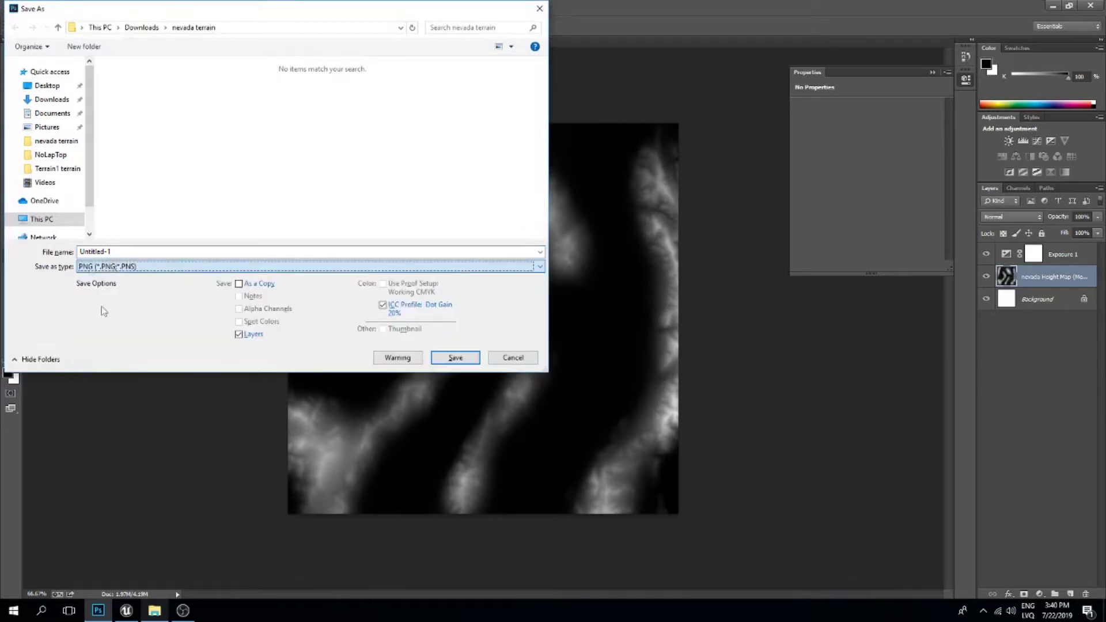
double_click(94, 251)
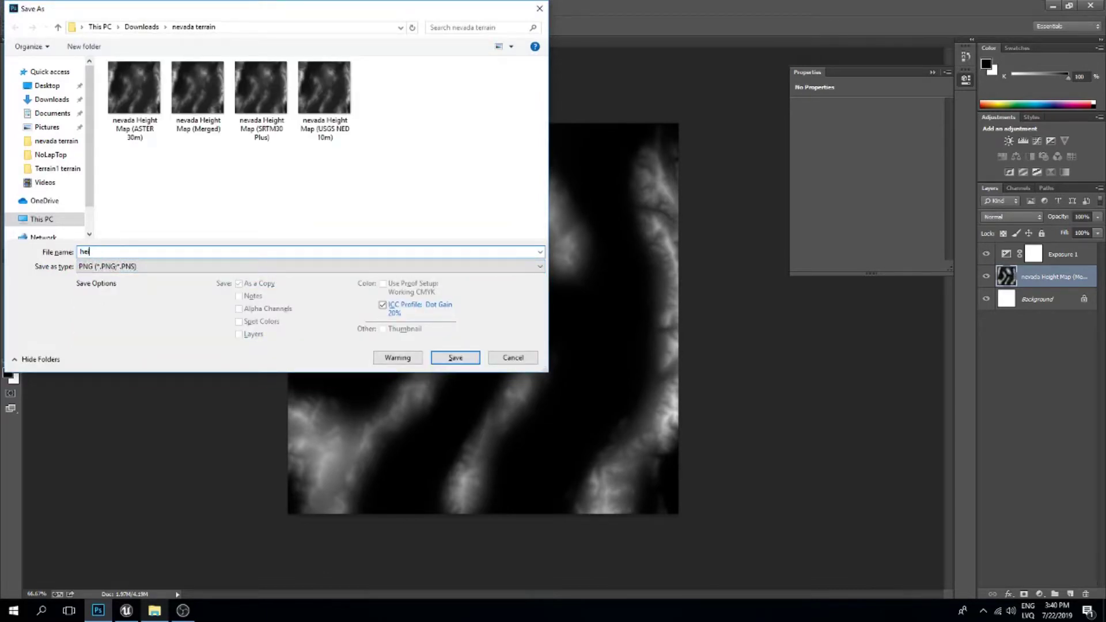
left_click(439, 358)
left_click(590, 192)
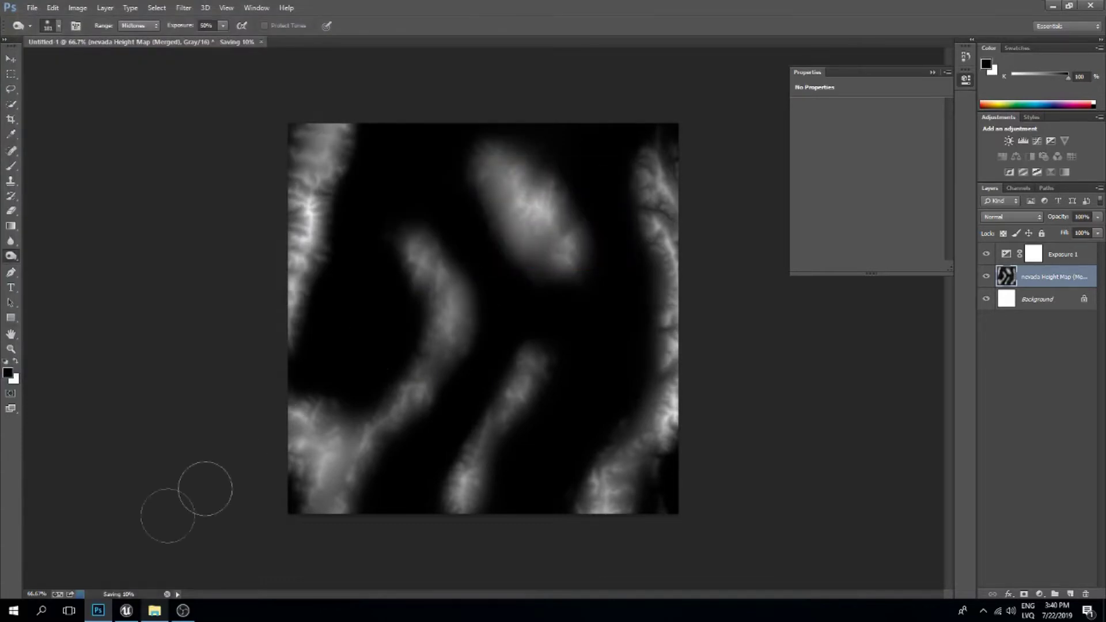
Switch to the Unreal Editor, find the Landscape actor and position a new landscape over the existing terrain
left_click(128, 610)
left_click_drag(363, 336, 340, 308)
left_click(120, 79)
type("land")
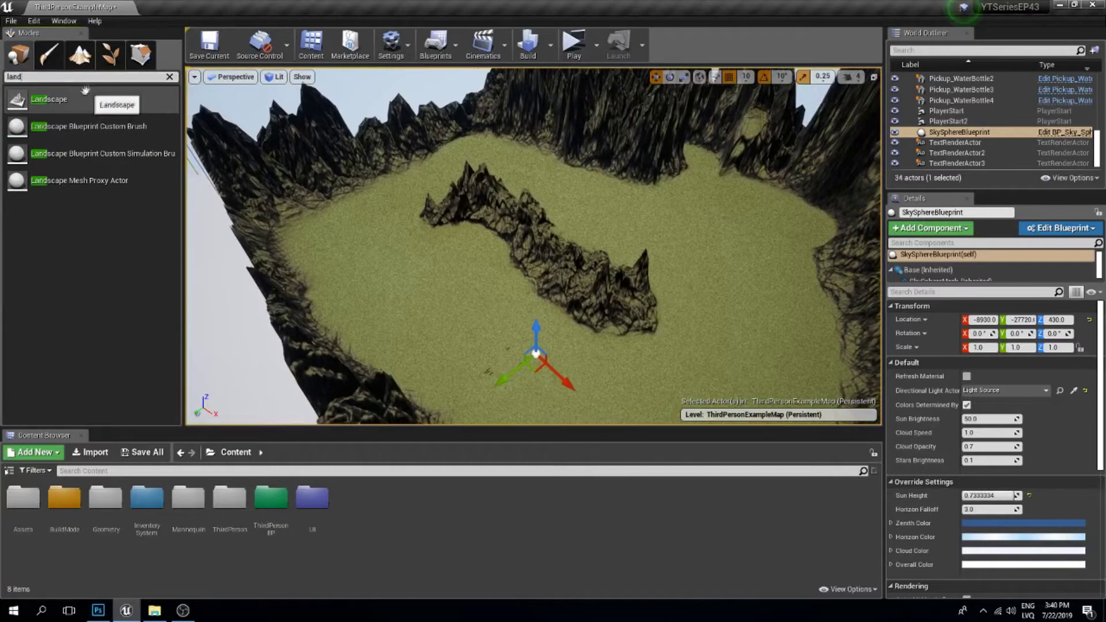
left_click_drag(86, 94, 476, 225)
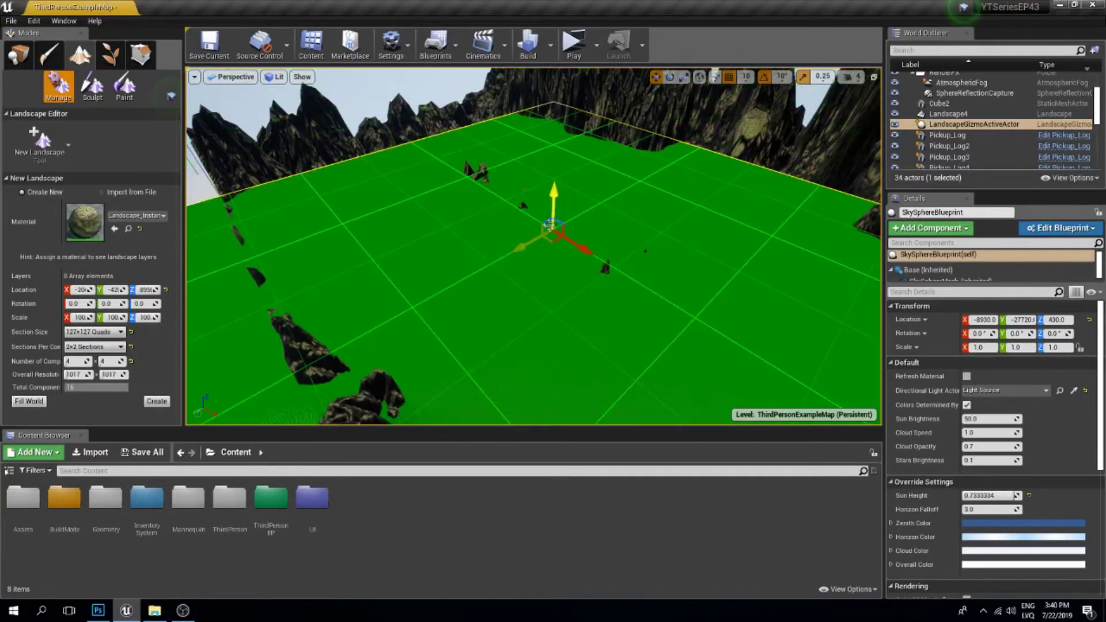
mouse_move(553, 199)
left_mouse_down()
mouse_move(507, 190)
mouse_move(610, 217)
mouse_move(518, 227)
mouse_move(461, 218)
mouse_move(556, 231)
mouse_move(555, 221)
left_mouse_up()
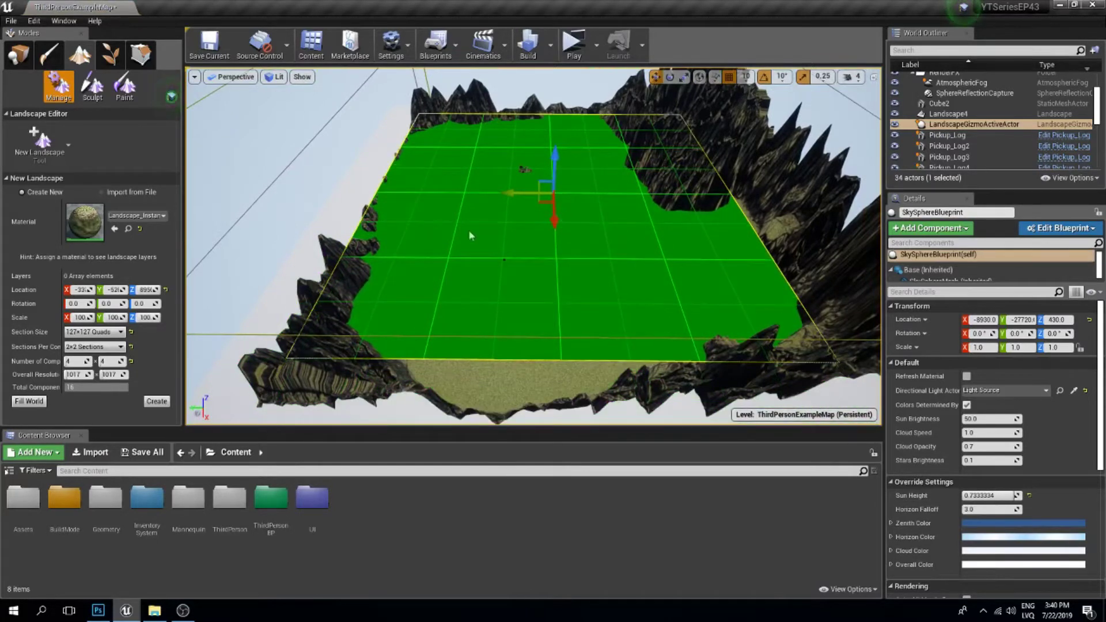
Create the new landscape by importing the heightmap file from the nevada terrain folder at 1017 by 1017 resolution
left_click(140, 194)
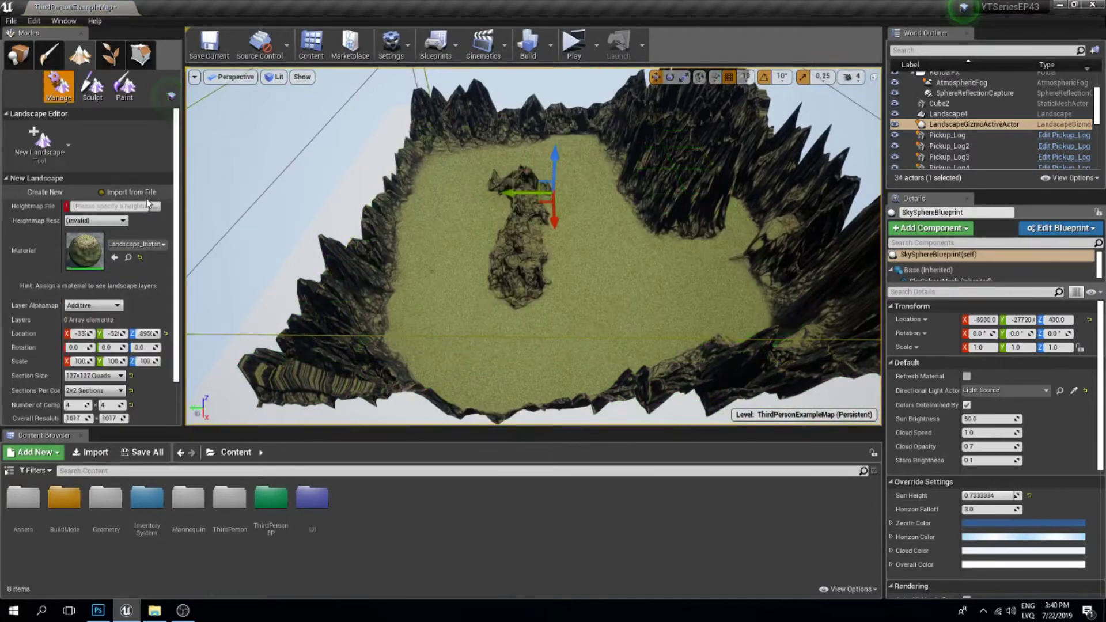
left_click(156, 206)
double_click(139, 88)
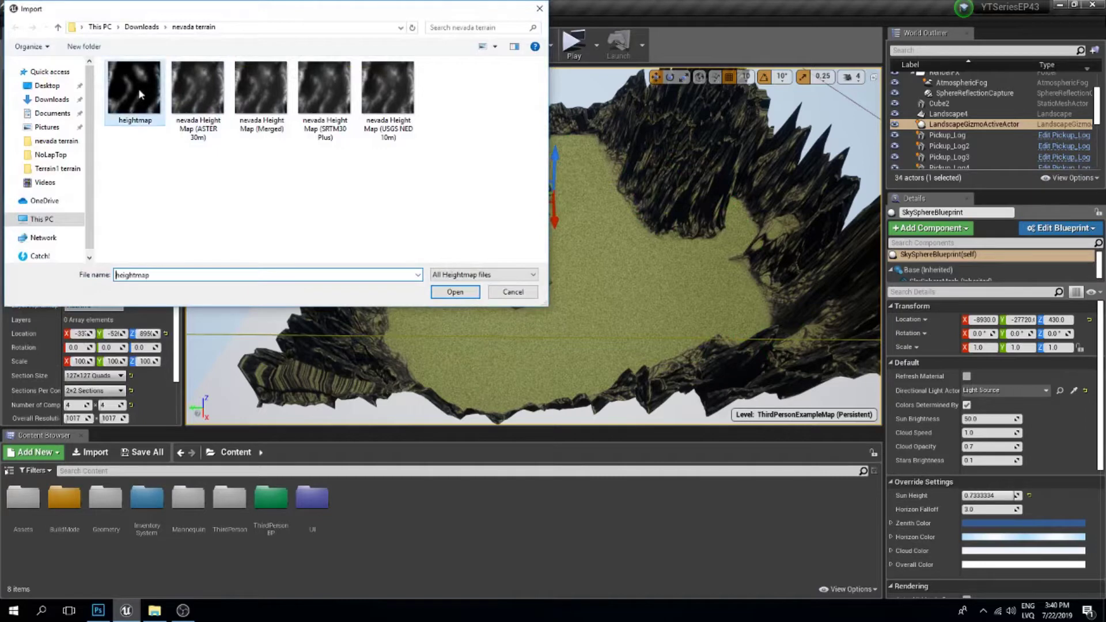
scroll(126, 247, "down", 1)
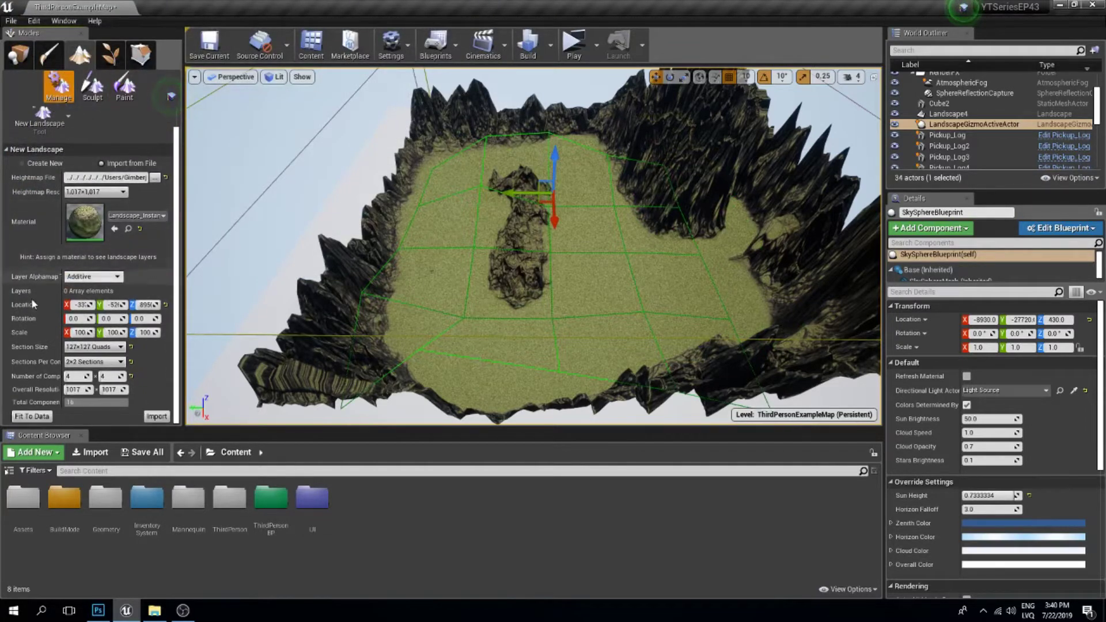
left_click(156, 416)
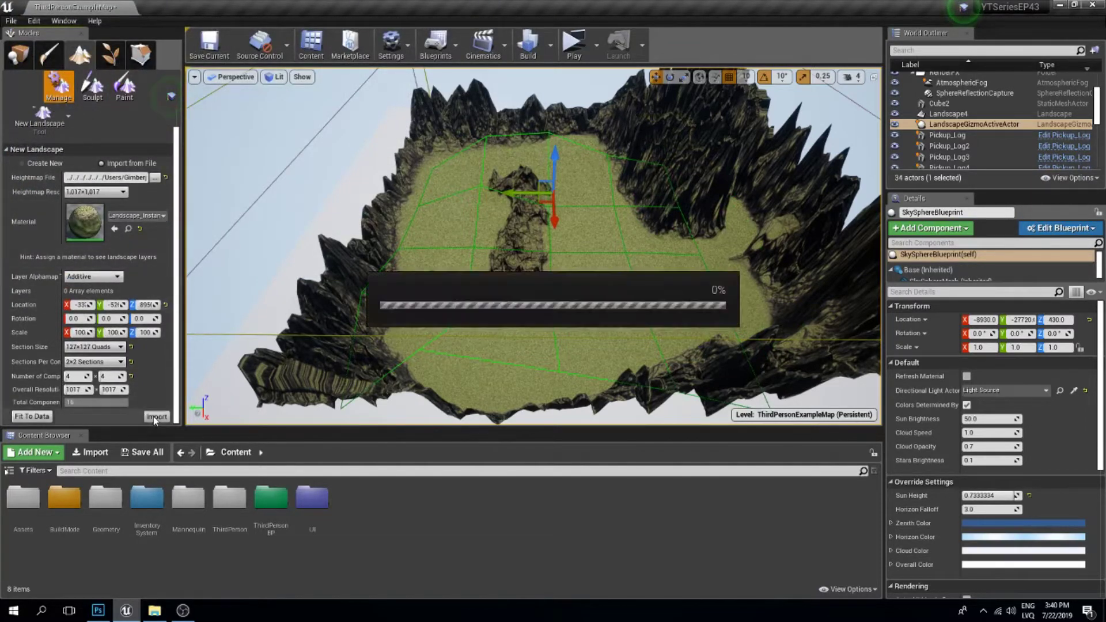
Select Landscape1 and raise it above the old terrain to a Z location of about 38730
left_click(12, 58)
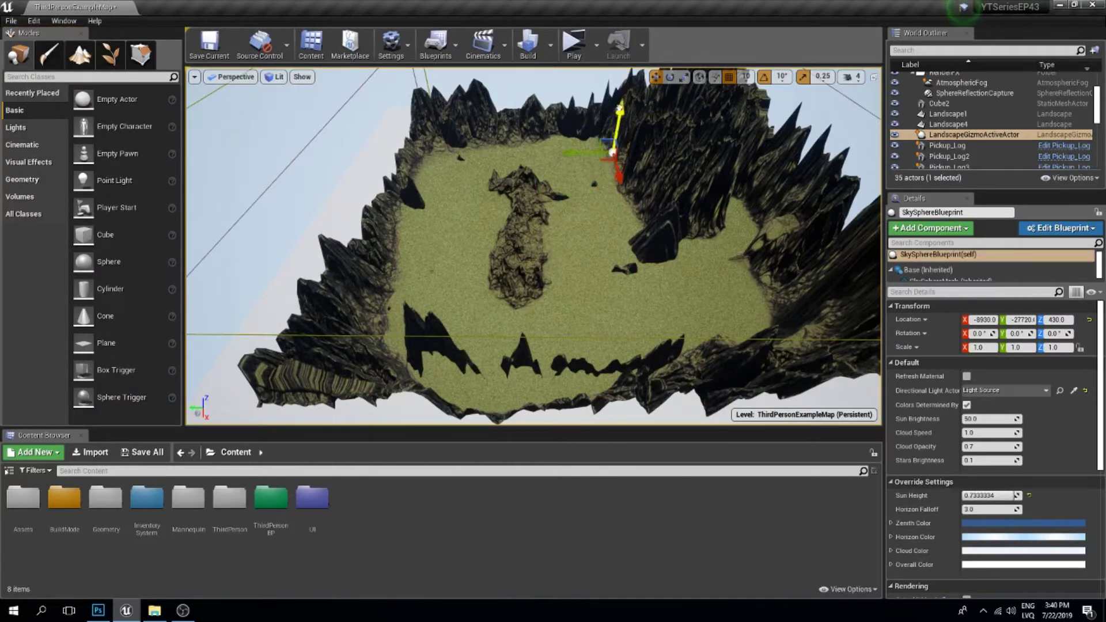
left_click(941, 114)
left_click_drag(687, 97, 691, 35)
Examine the imported landscape's mountains and valleys up close and from a distance
left_click_drag(634, 231, 657, 190)
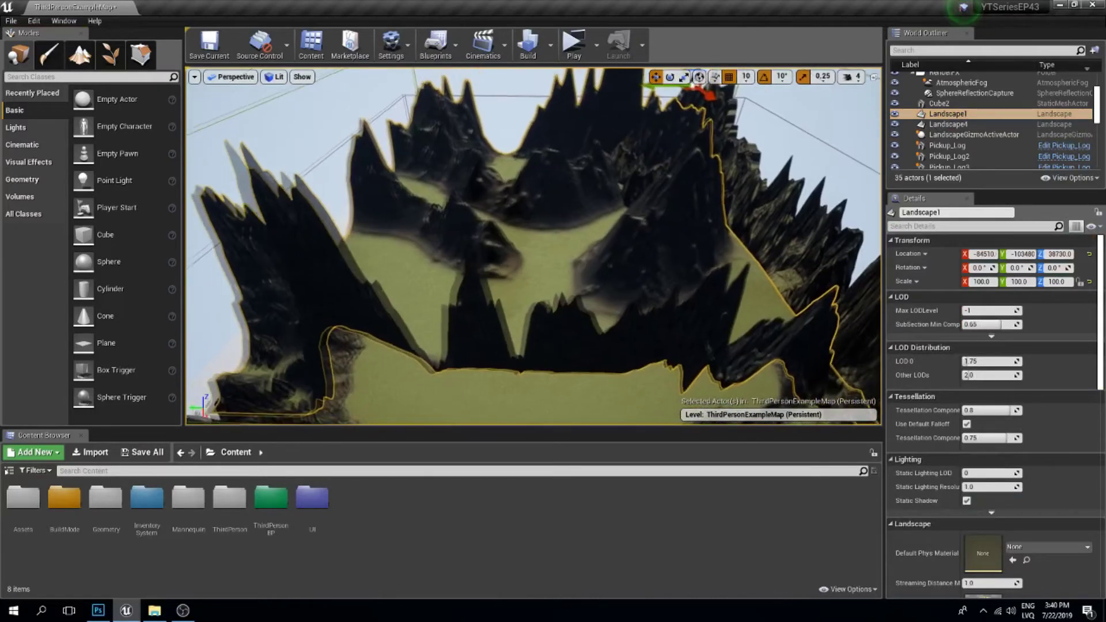
key("w")
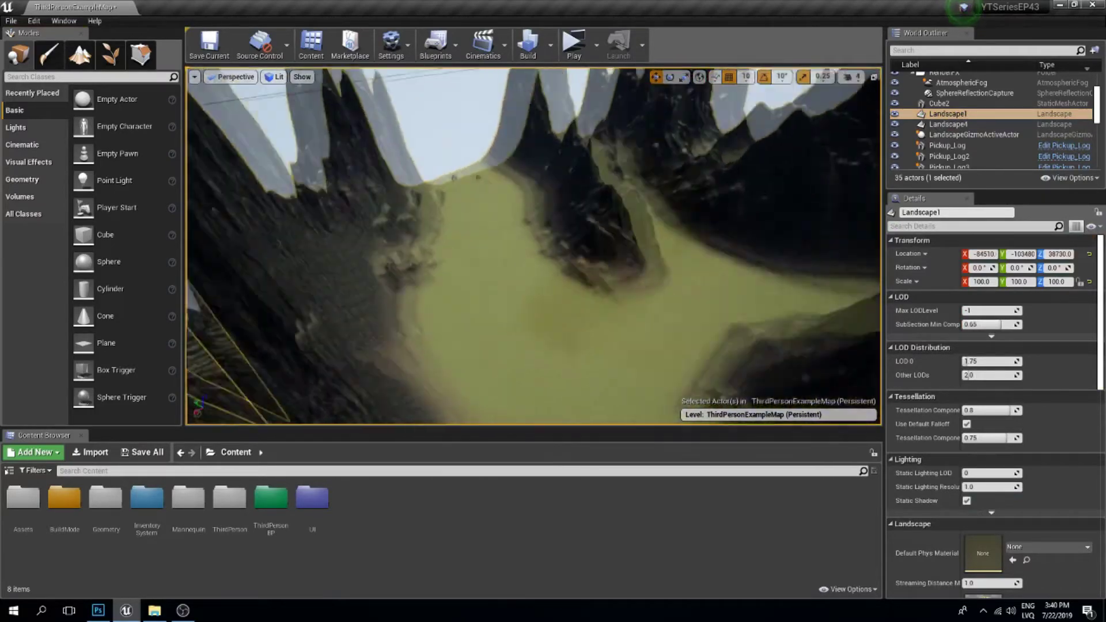
key("w")
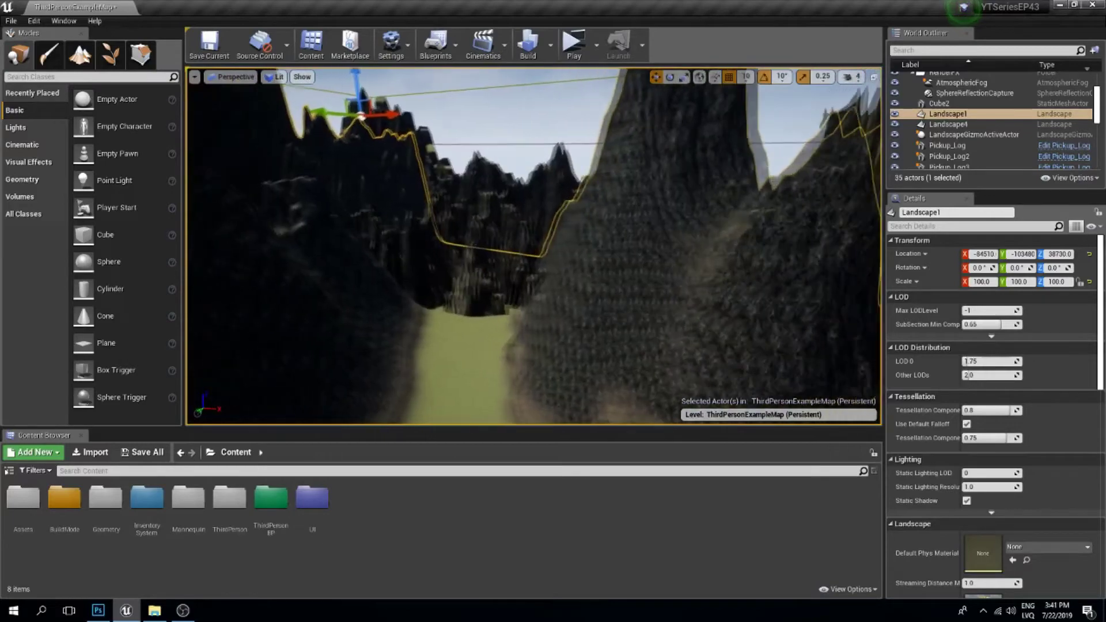
key("s")
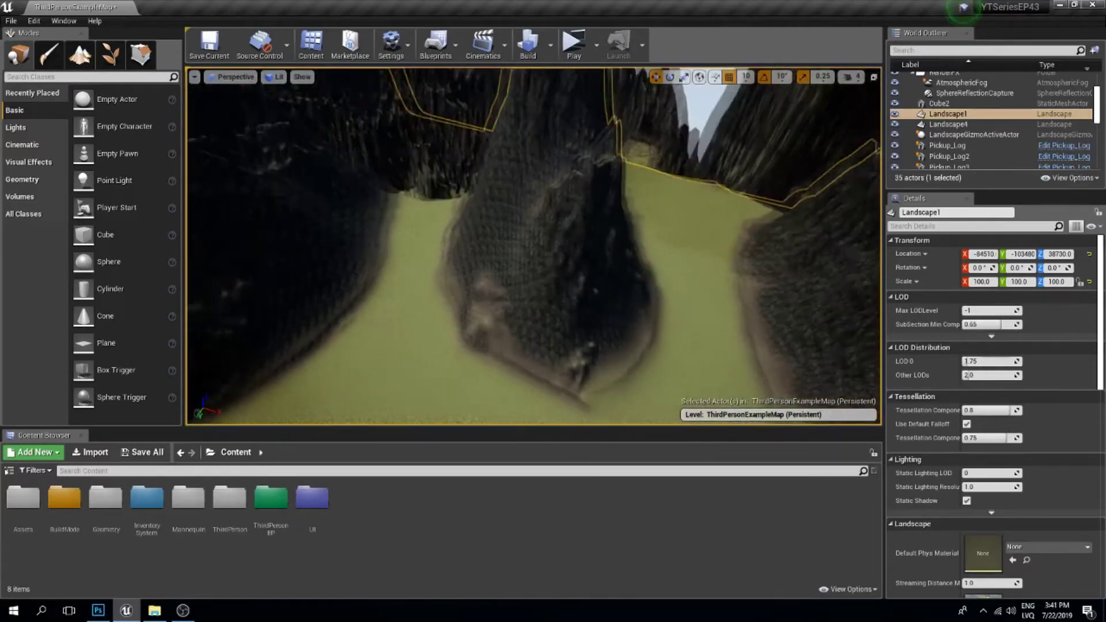
scroll(533, 246, "down", 10)
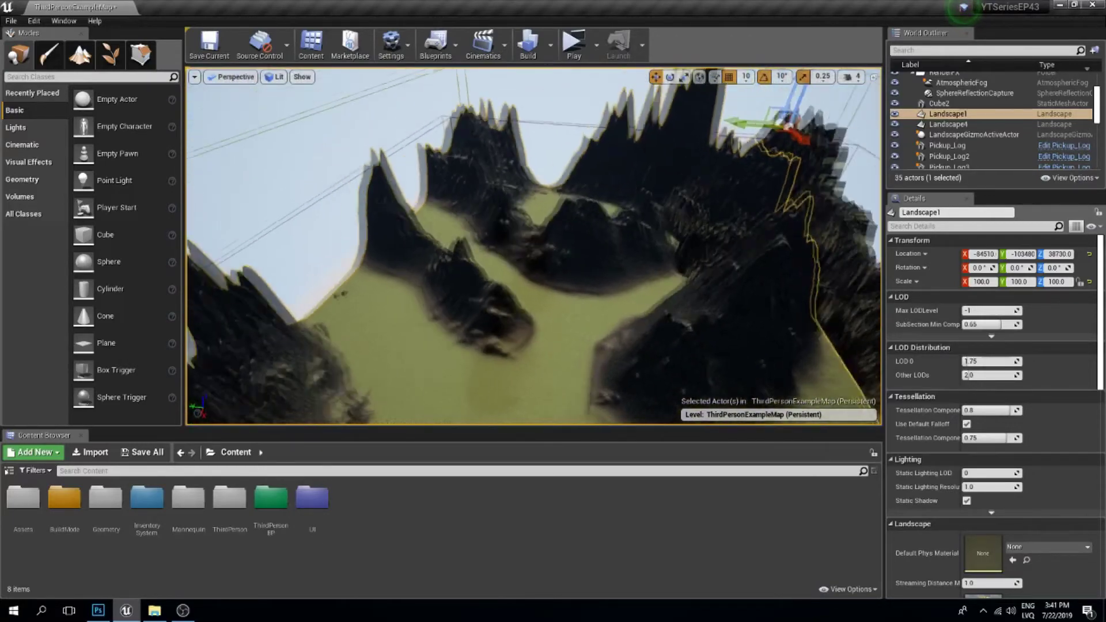
scroll(533, 246, "down", 6)
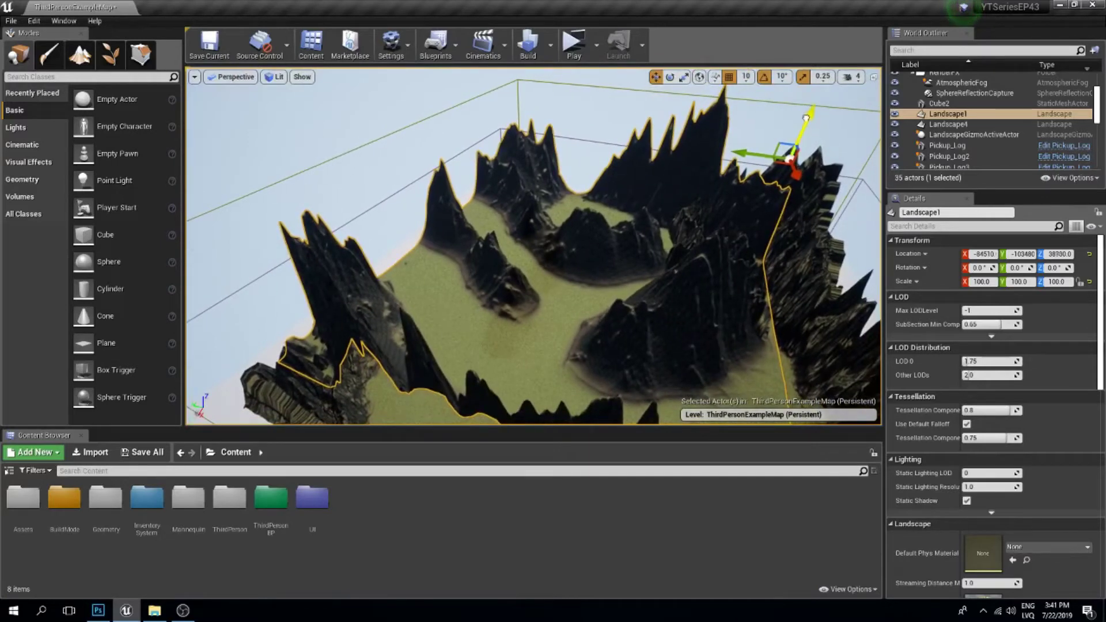
Raise Landscape1 to a Z location of about 65870 and inspect its mountains and grassy valley up close
left_click_drag(806, 118, 839, 13)
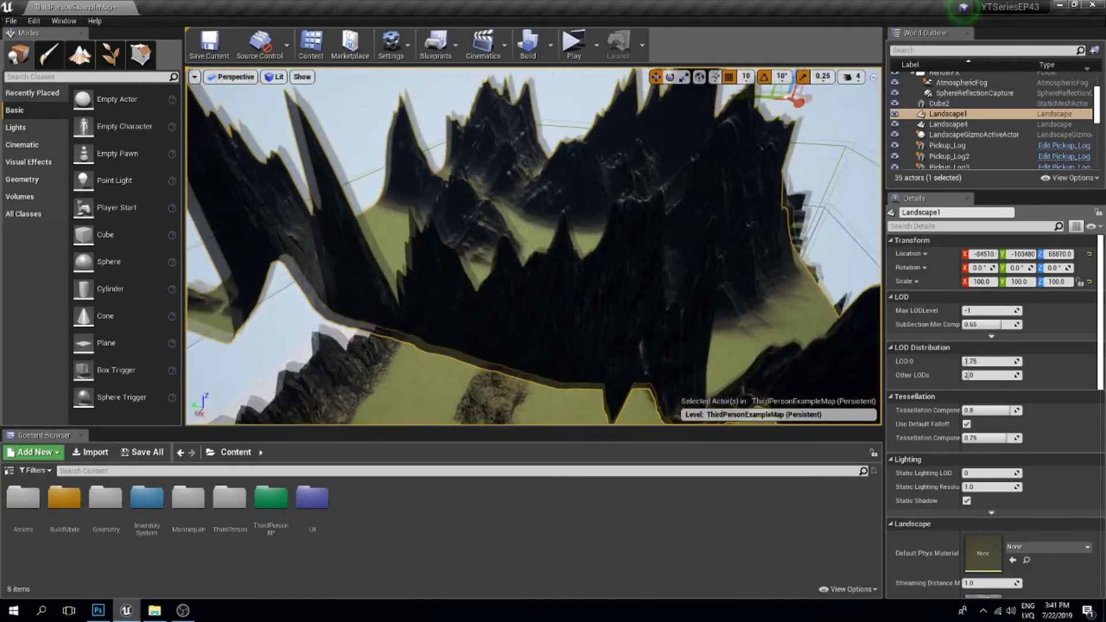
key("w")
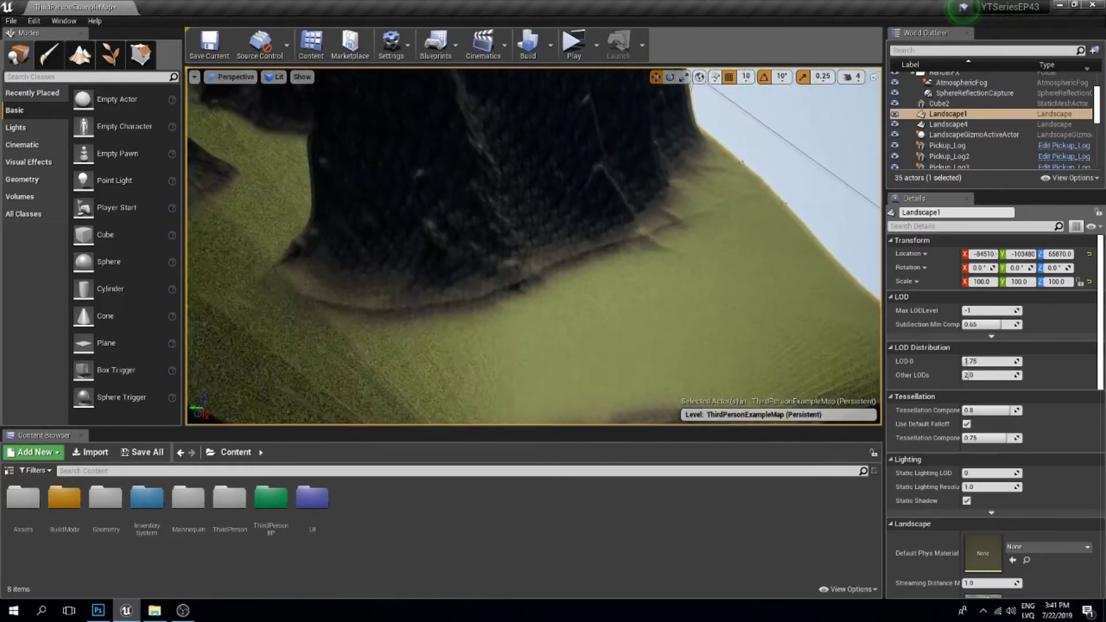
key("w")
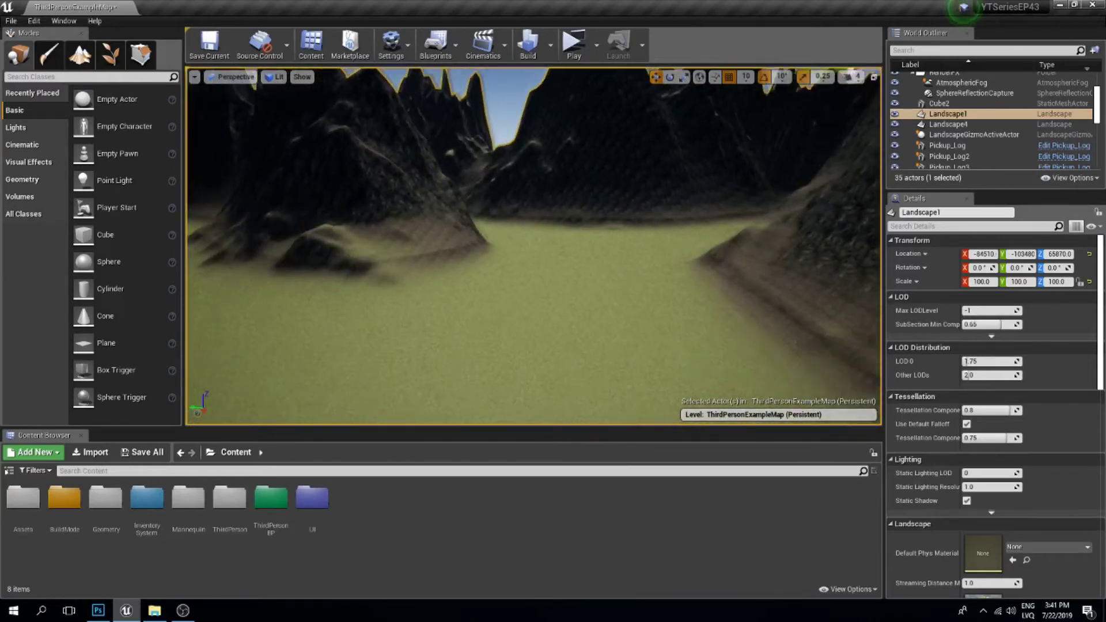
scroll(534, 247, "up", 10)
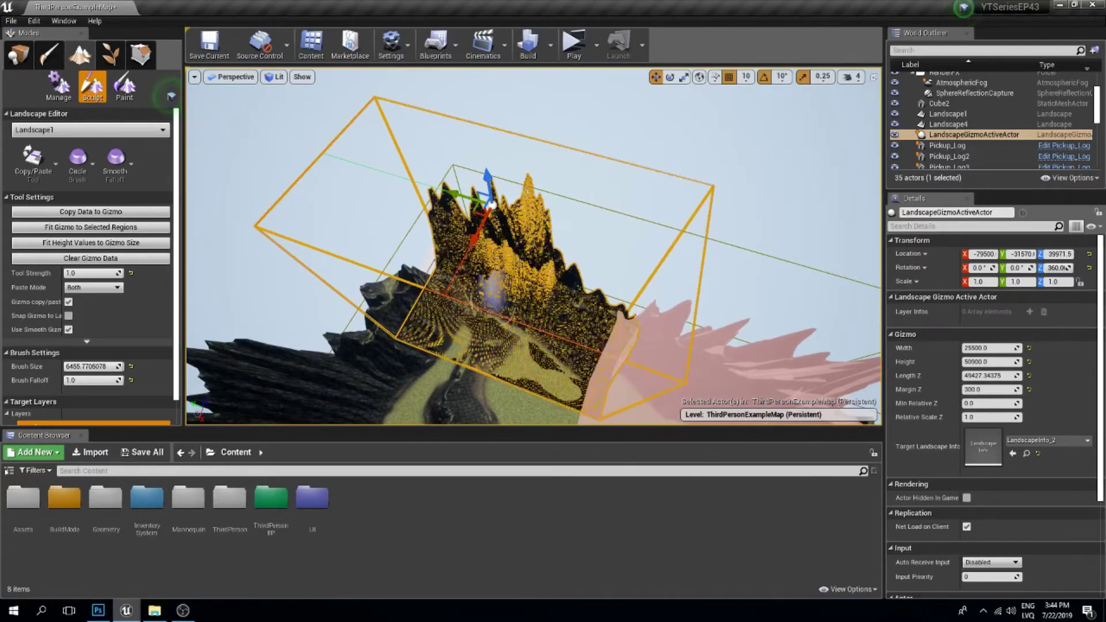
Move the landscape gizmo to an X location of about -35850 and switch the landscape tool from Copy/Paste to Sculpt
left_click_drag(533, 247, 536, 334)
left_click_drag(584, 175, 231, 158)
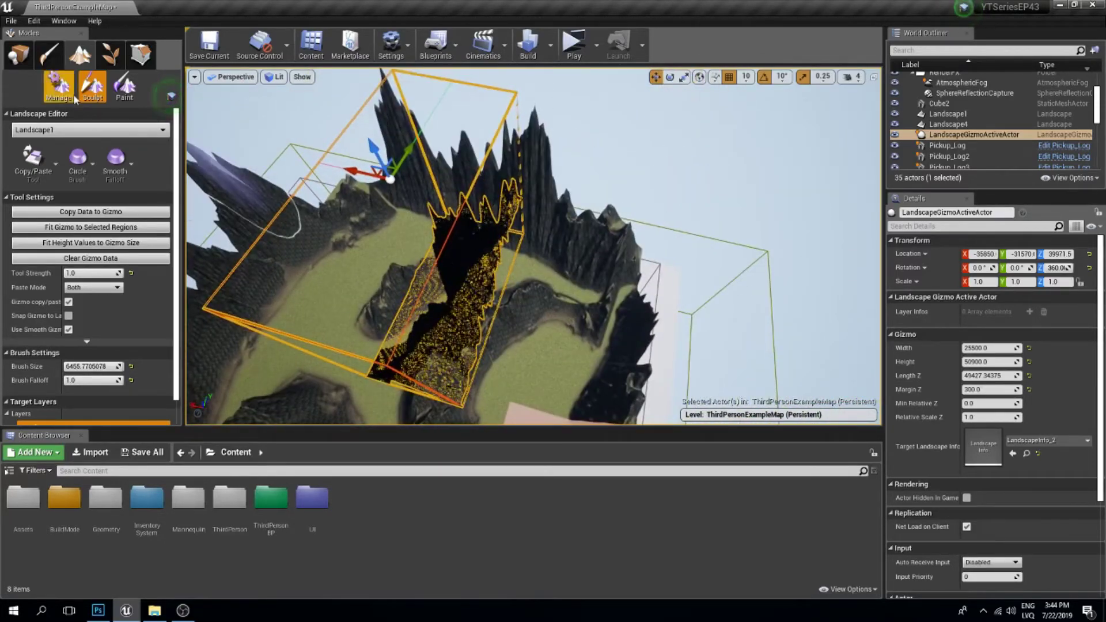
left_click(43, 172)
left_click(59, 87)
left_click(92, 88)
left_click(33, 160)
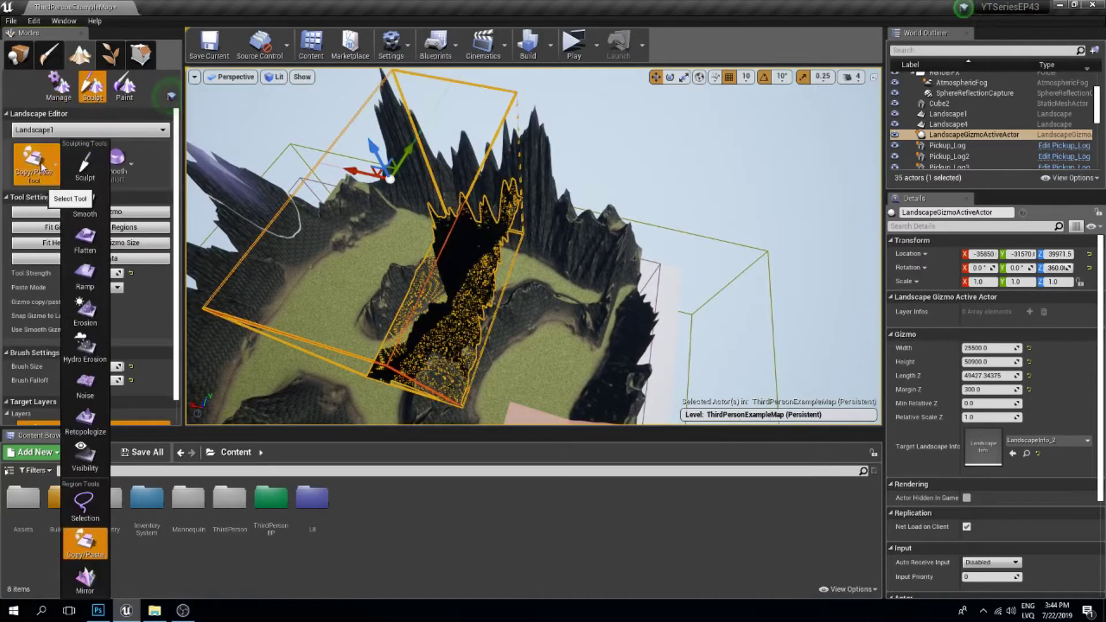
left_click(94, 160)
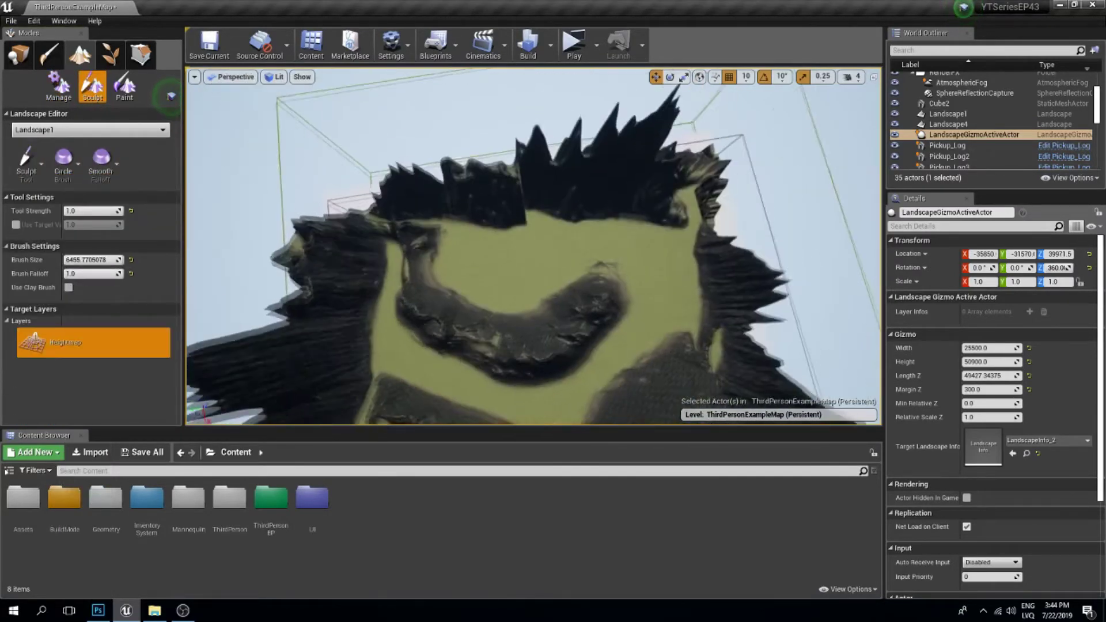
key("w")
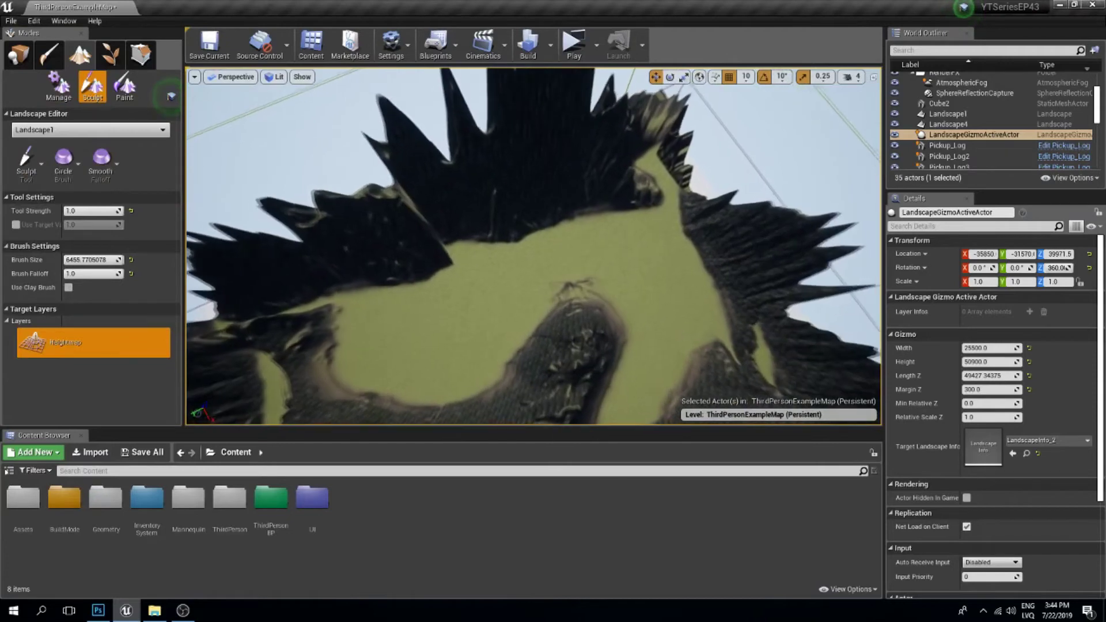
key("w")
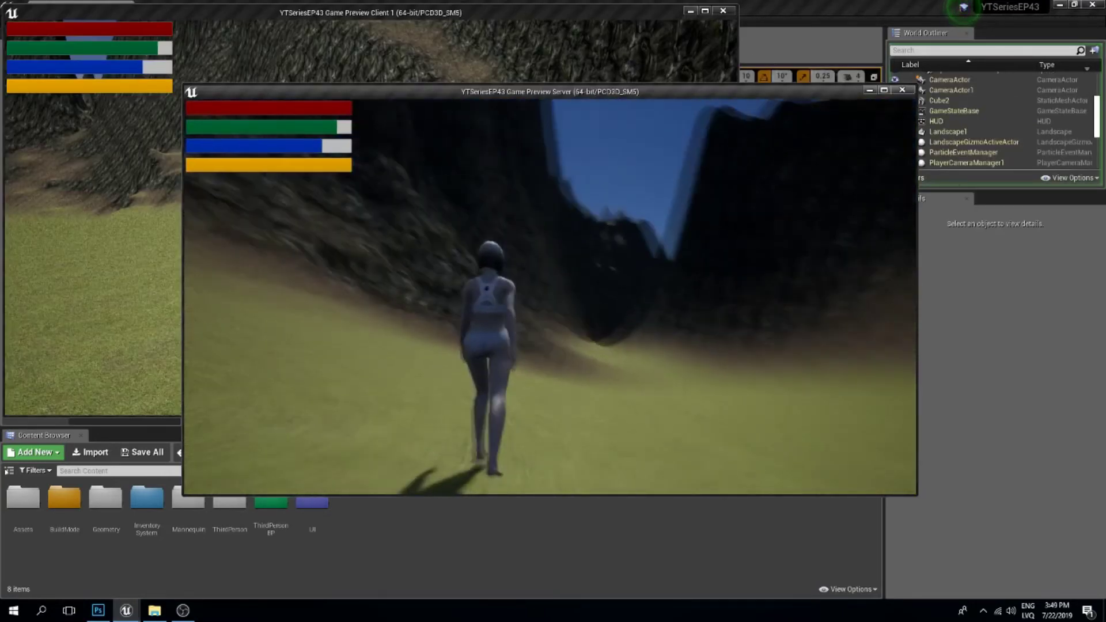
Run the character across the grassy valley in the game preview to view the surrounding mountains at player scale
key("w")
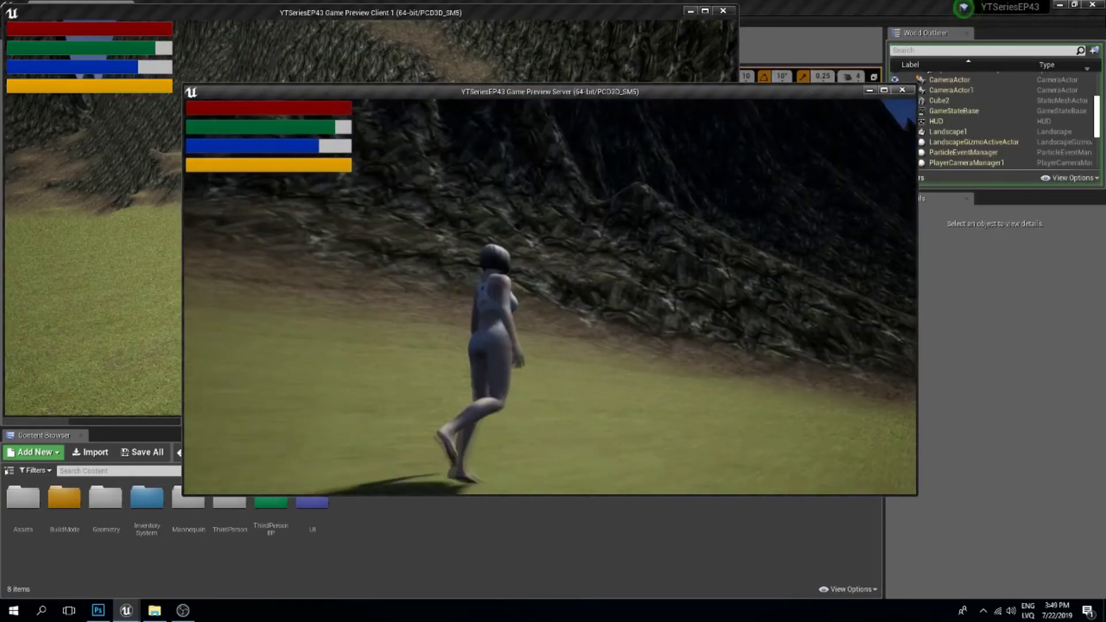
key("w")
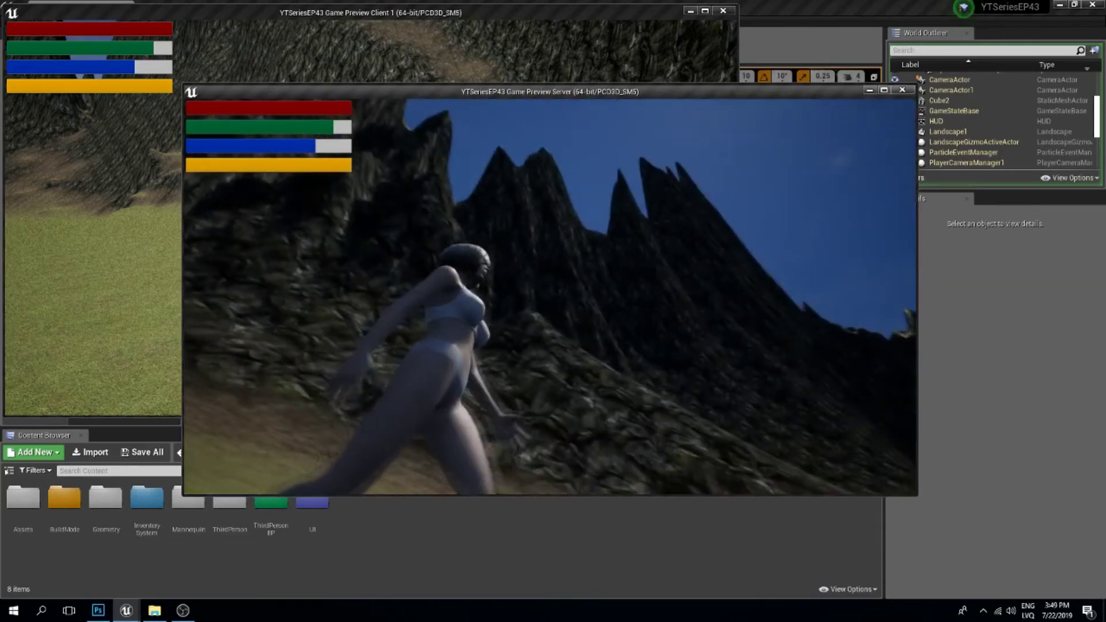
key("w")
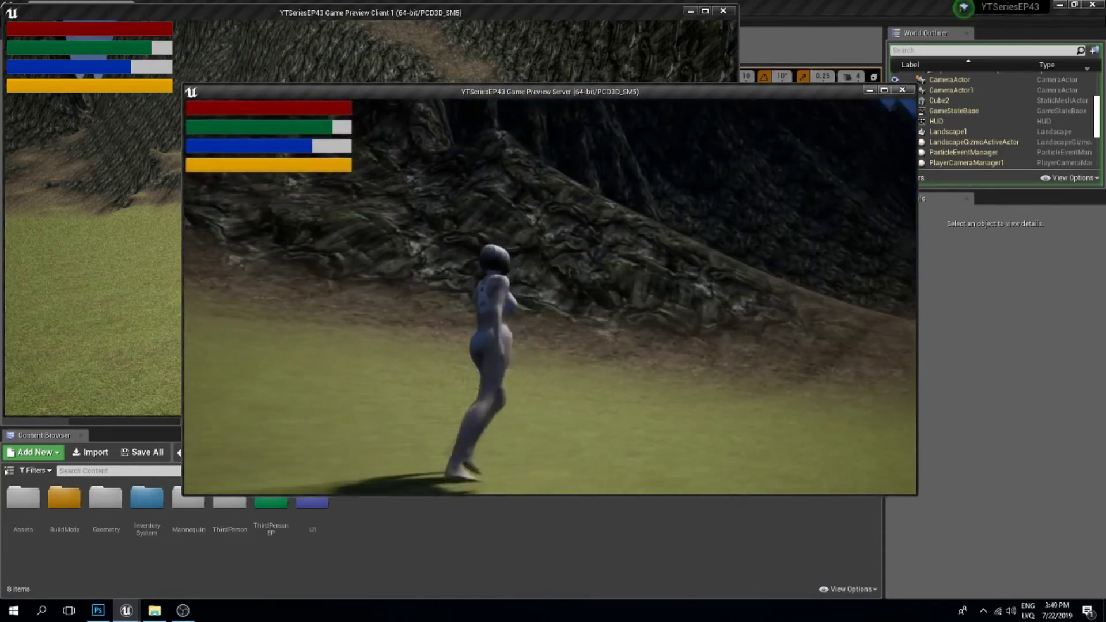